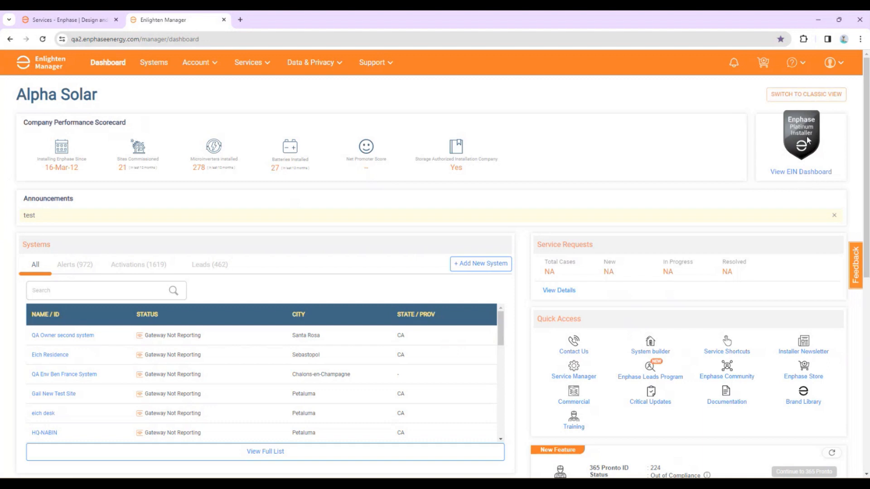
- Open the Alpha Solar EIN Dashboard and scroll from activity and benefits down to Ratings & Reviews
click(804, 174)
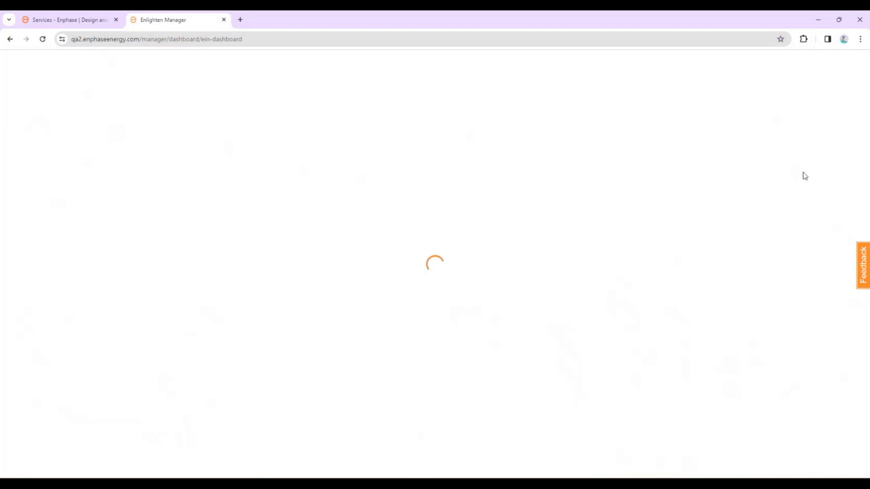
scroll(230, 184, down, 1)
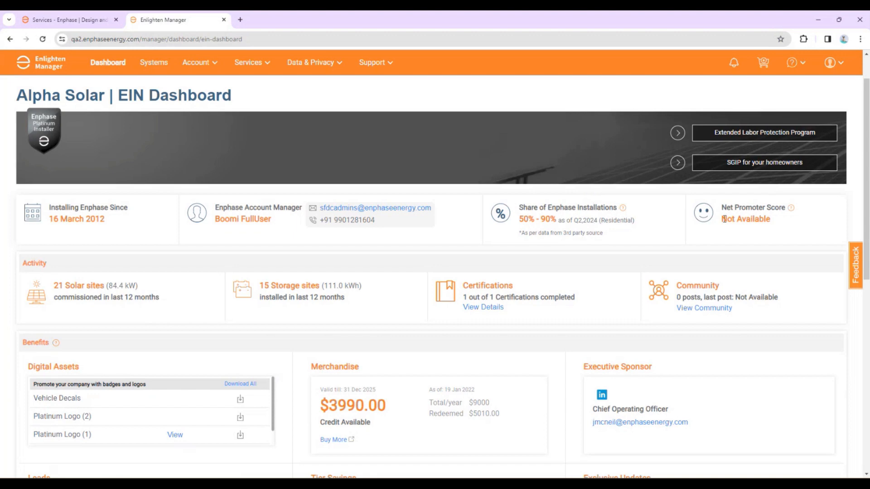
scroll(672, 224, down, 1)
scroll(236, 261, down, 1)
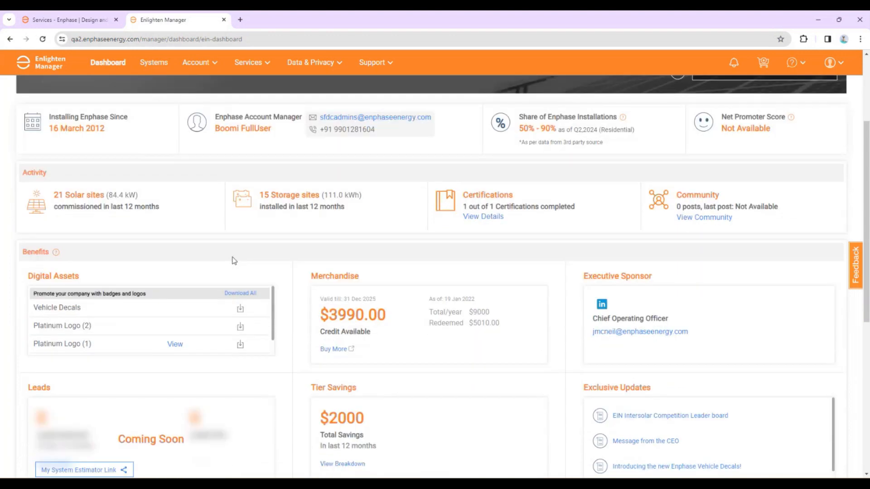
scroll(197, 258, down, 2)
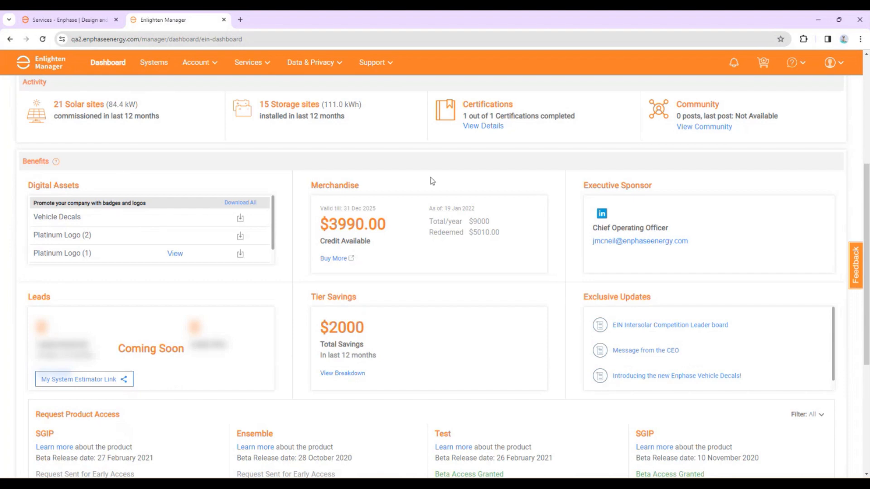
scroll(466, 206, down, 5)
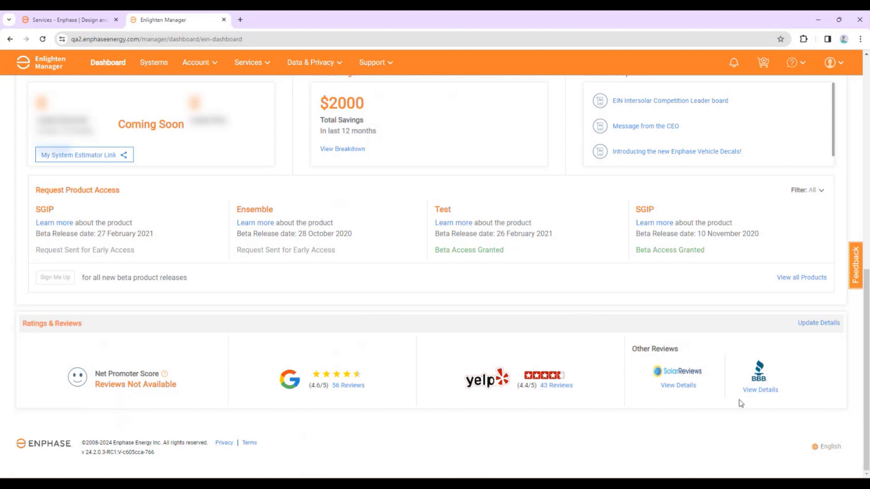
scroll(700, 376, up, 10)
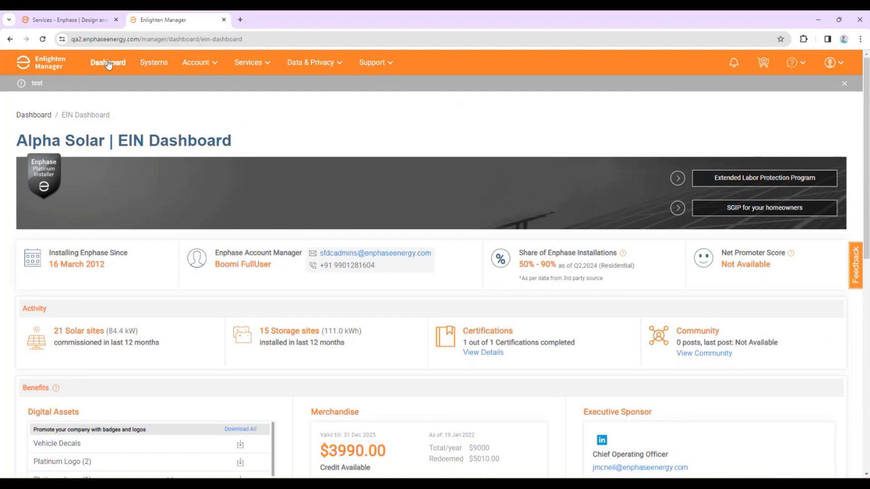
- Open Systems for all 1017 sites and view the System List, Overview and Kiosk Settings in turn
mouse_move(378, 67)
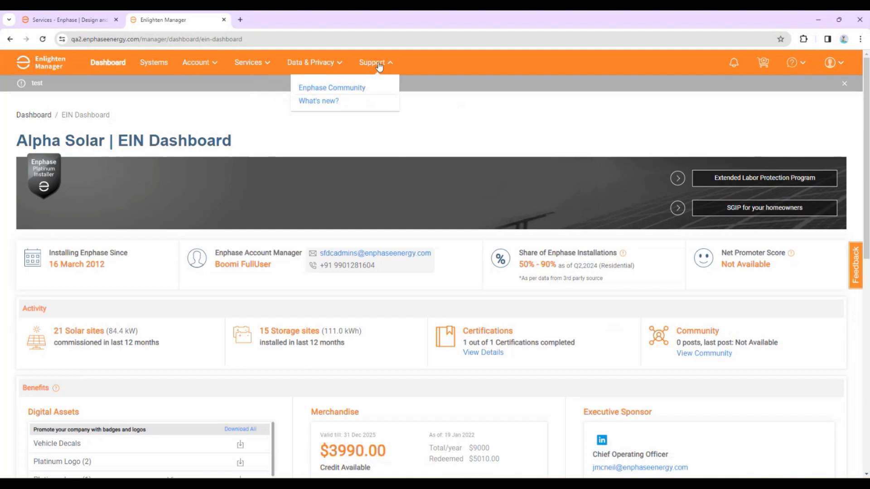
click(164, 66)
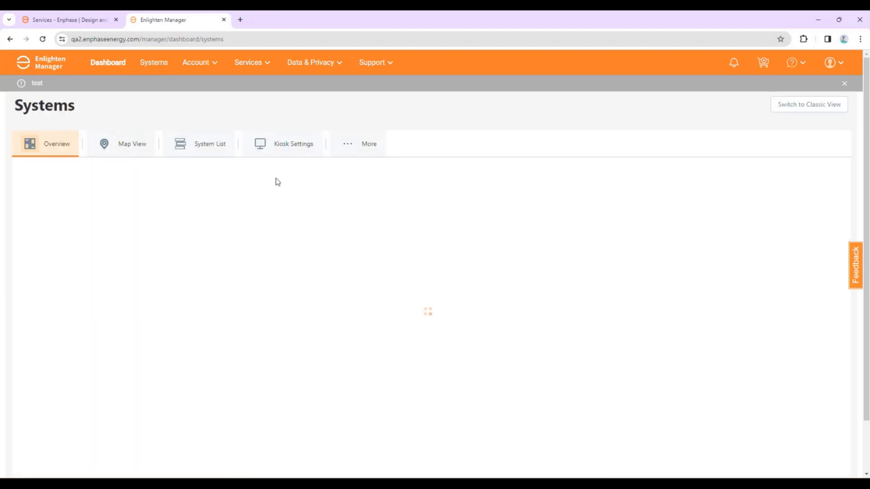
click(208, 148)
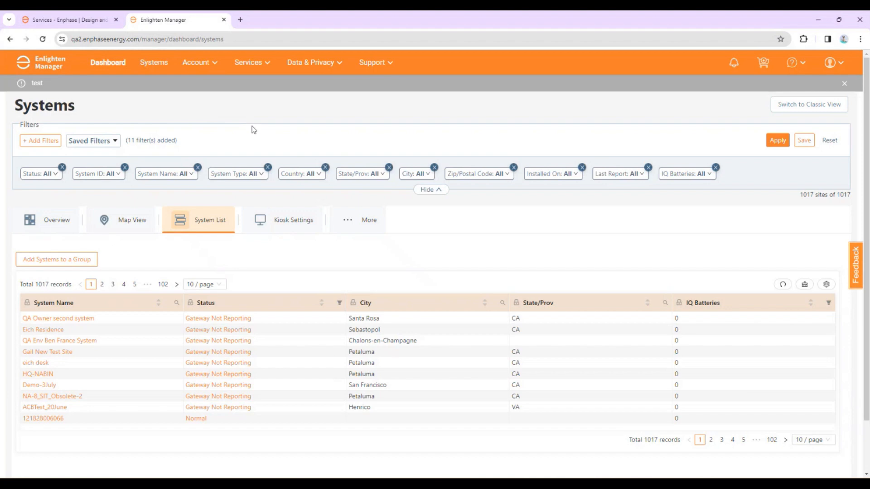
click(68, 226)
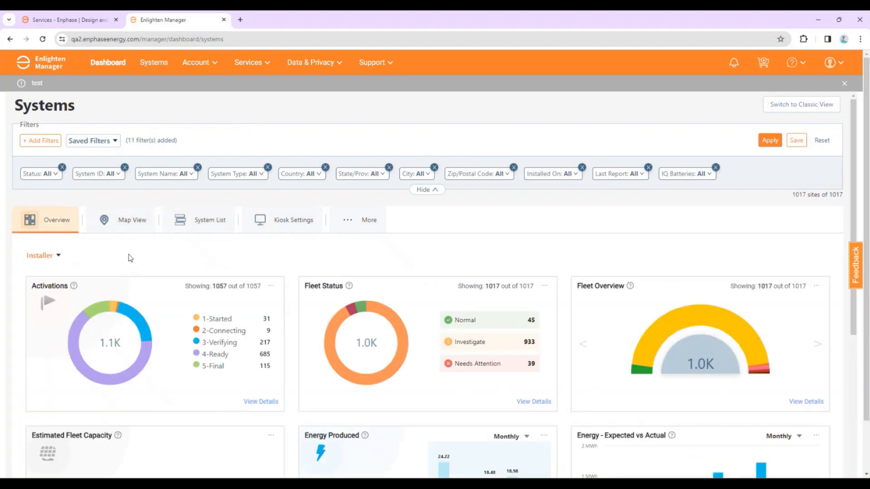
click(295, 220)
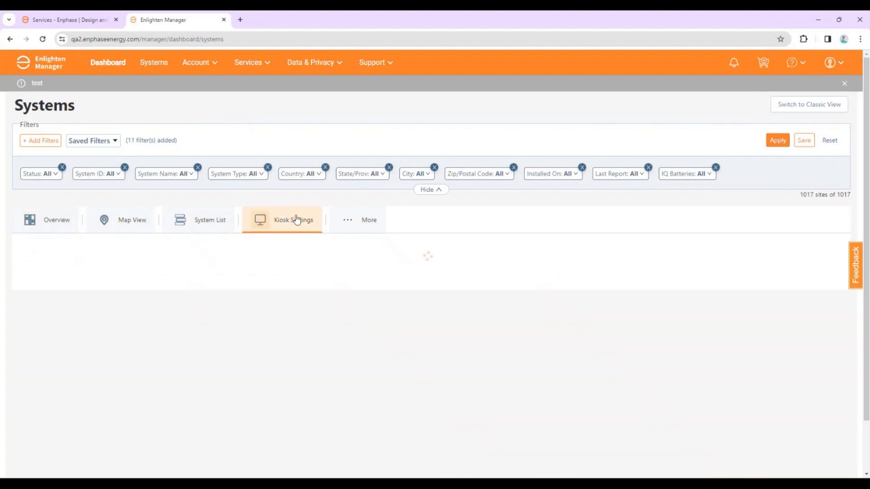
- Review the TEST SITE 1 profile and its six selected systems, then preview the kiosk display
scroll(302, 238, down, 3)
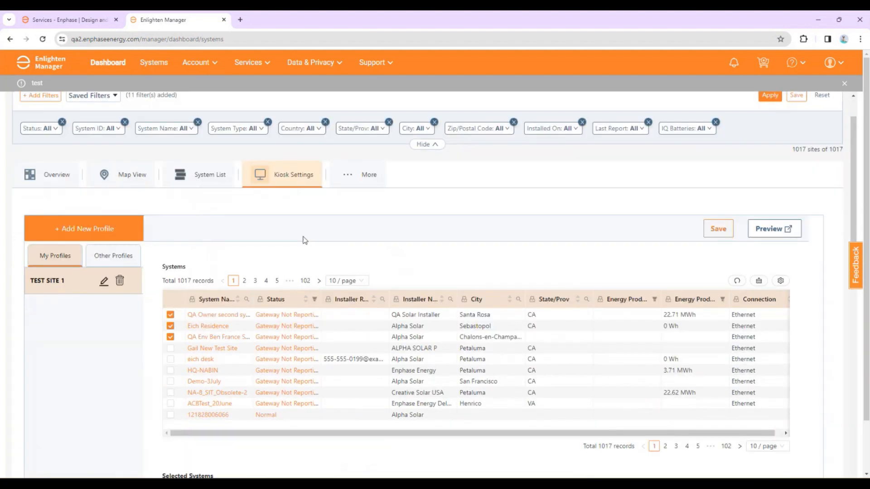
scroll(435, 231, down, 3)
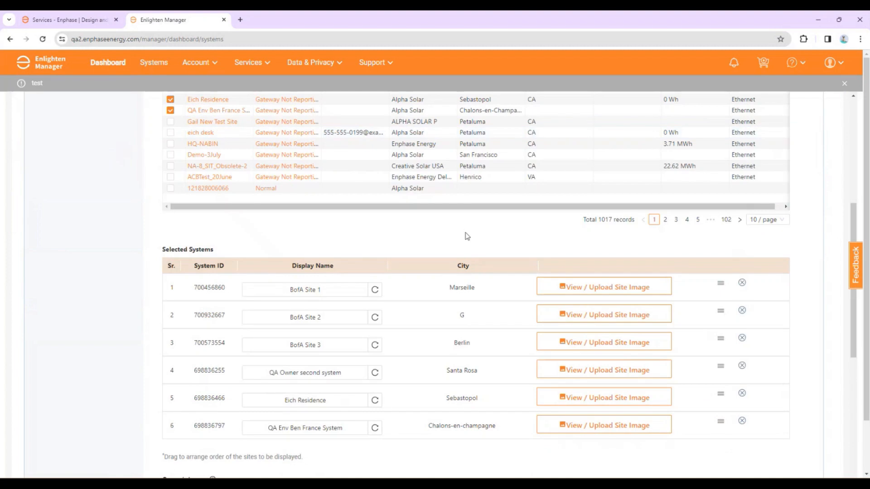
scroll(572, 245, up, 6)
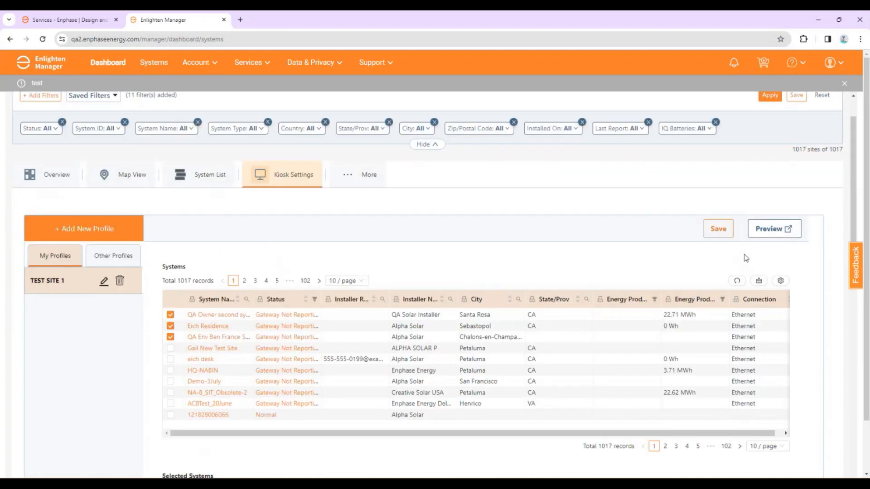
click(772, 231)
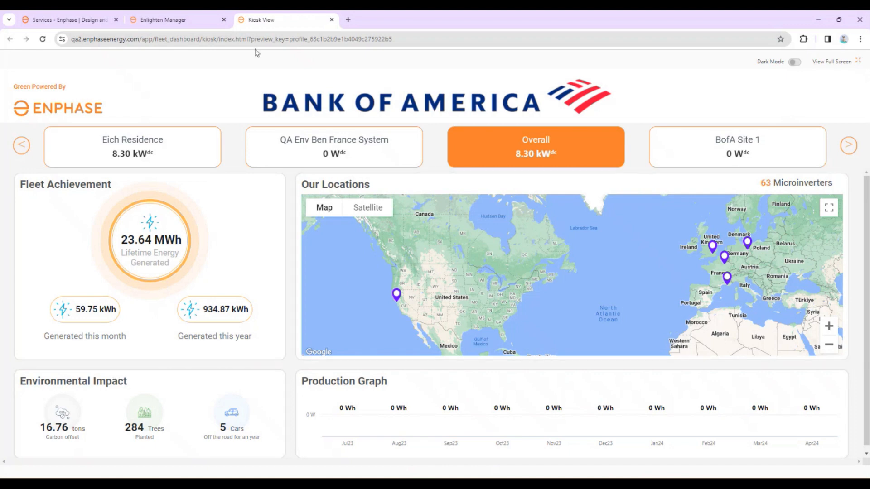
- Return to the TEST SITE 1 kiosk settings page and show the Account dropdown's pages
click(180, 21)
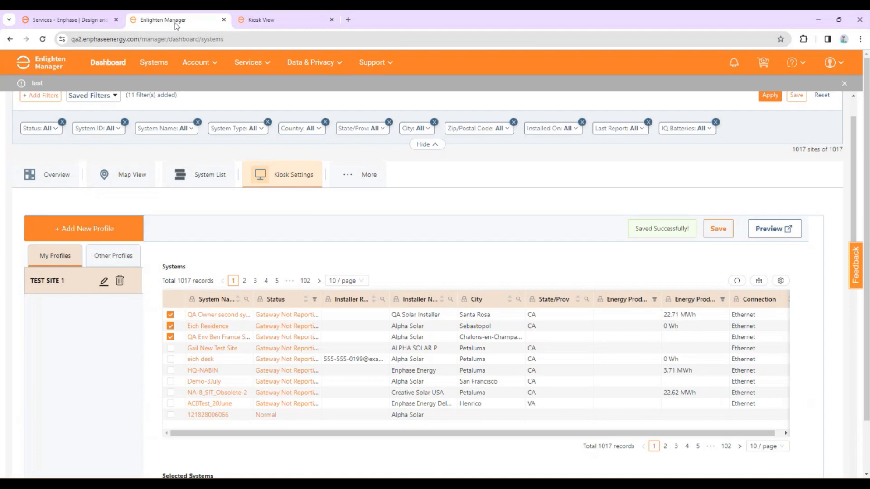
click(198, 66)
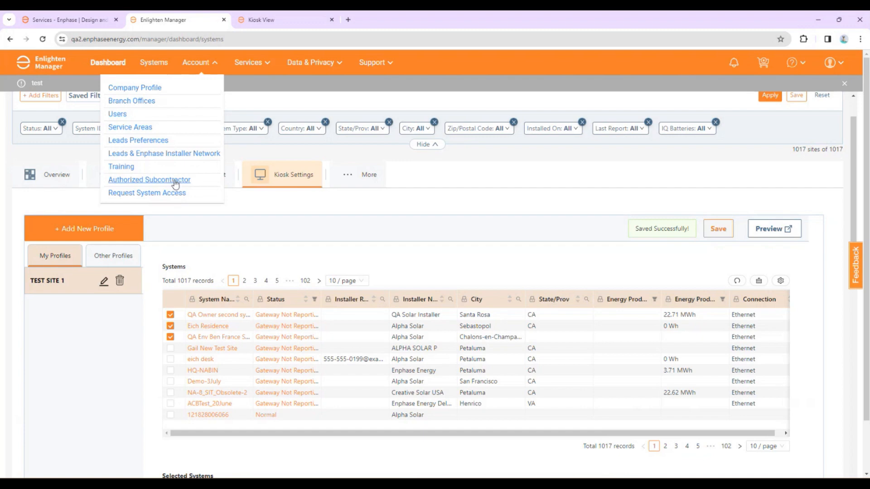
- Show the Services menu entries, then switch to the Enphase Design and permitting services page
mouse_move(255, 64)
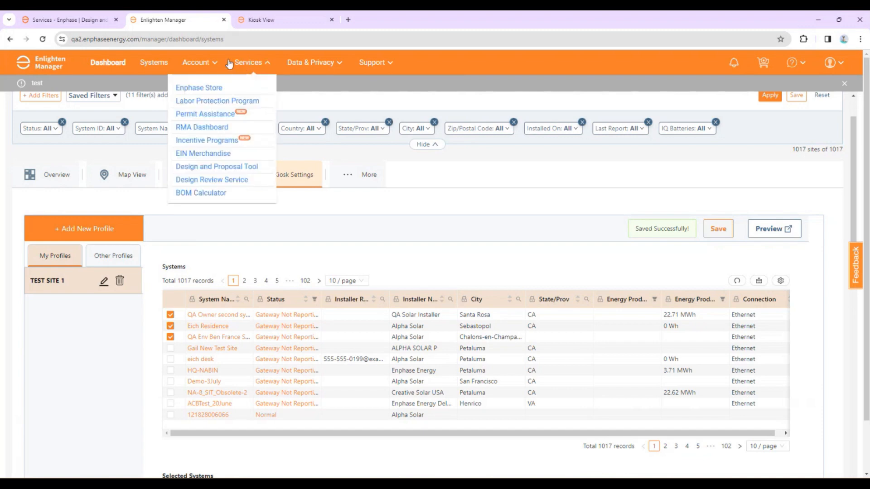
click(98, 22)
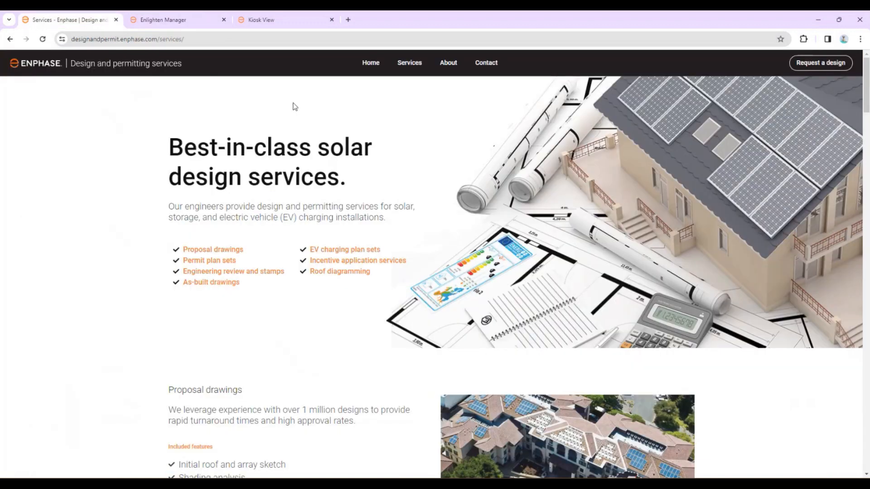
- Scroll past engineer review and as-built drawings down to the EV charging plan sets and incentive applications
scroll(292, 107, down, 1)
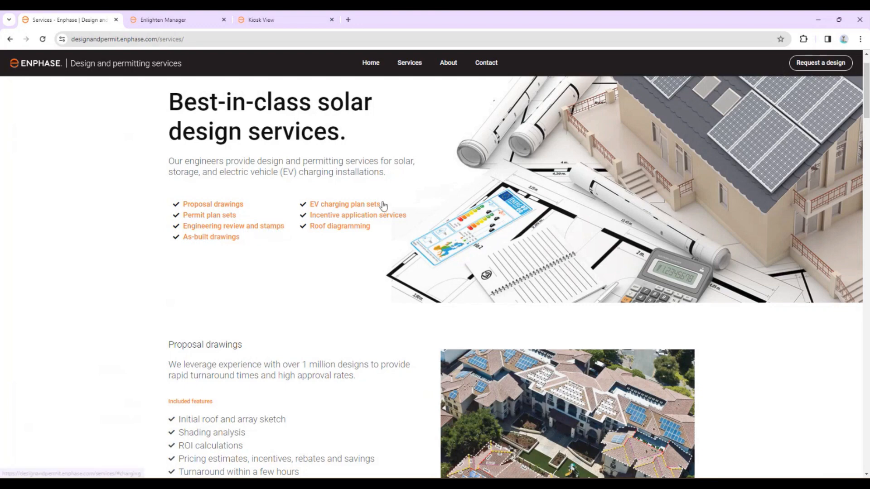
scroll(379, 206, down, 1)
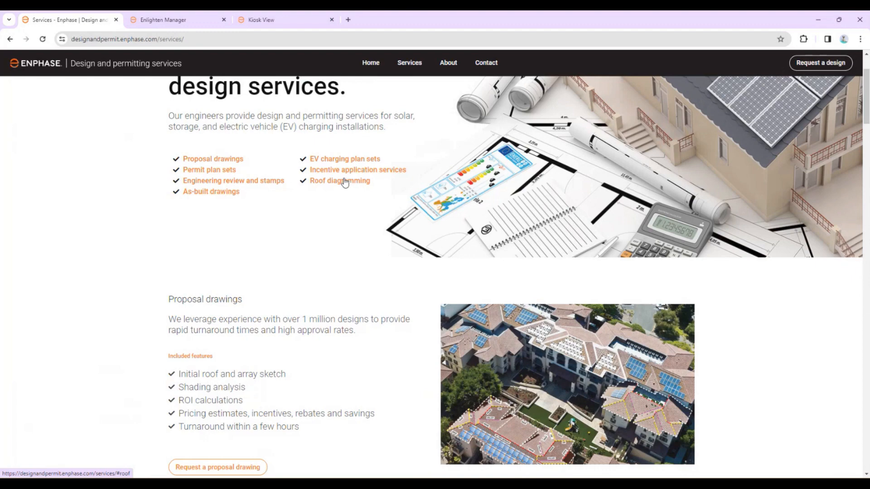
scroll(340, 183, down, 2)
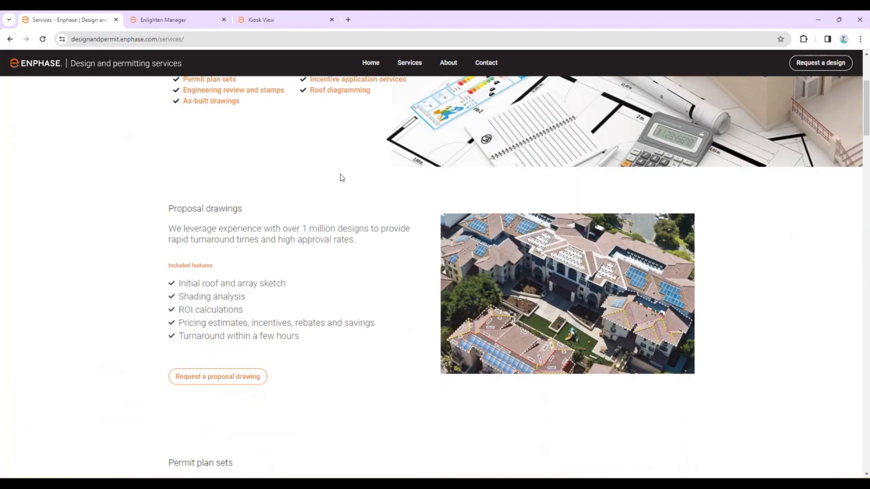
scroll(341, 182, down, 1)
scroll(341, 176, down, 1)
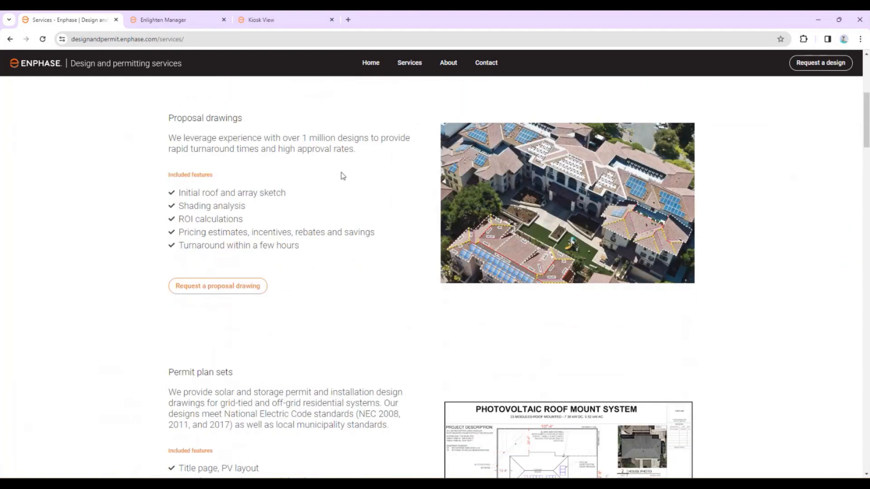
scroll(343, 175, down, 4)
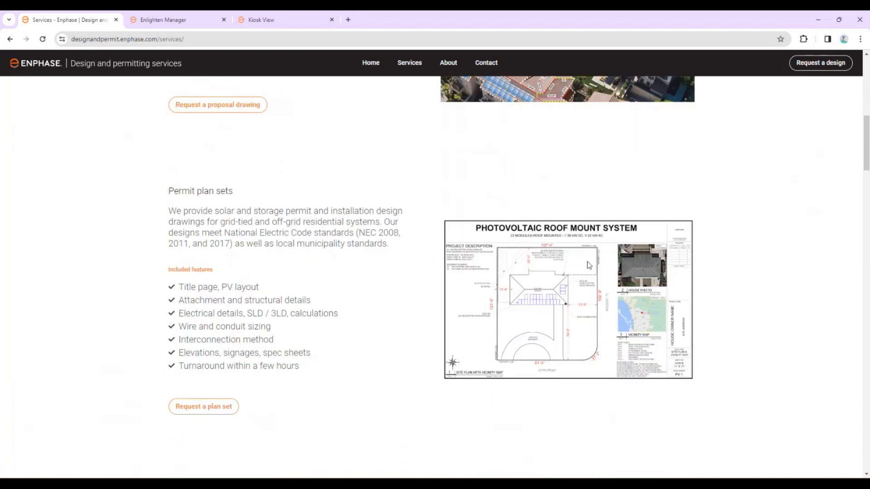
scroll(384, 287, down, 1)
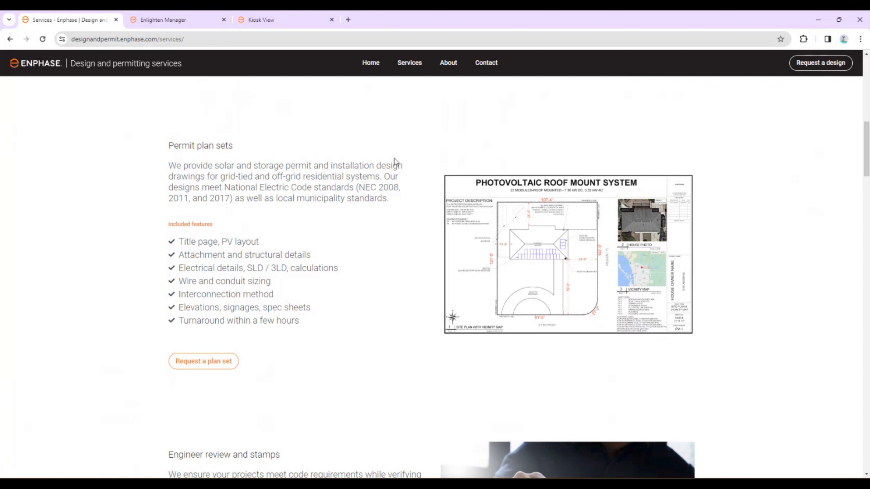
scroll(427, 155, down, 1)
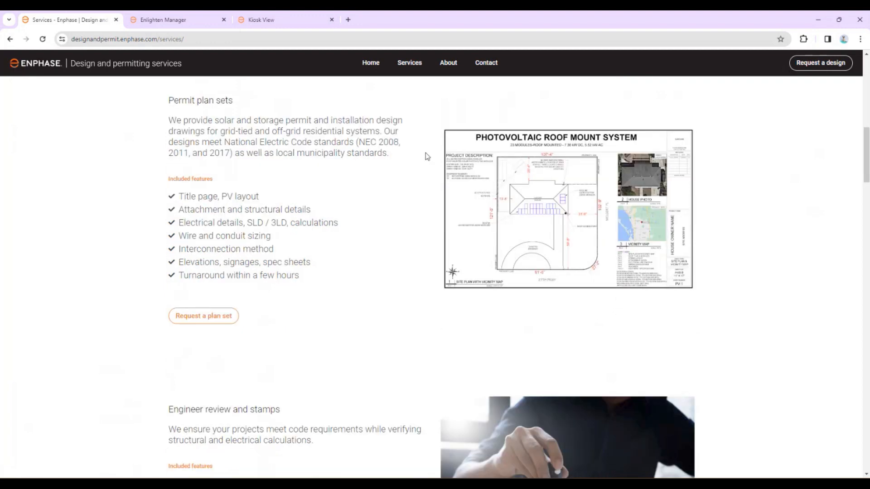
scroll(427, 156, down, 2)
scroll(425, 154, down, 3)
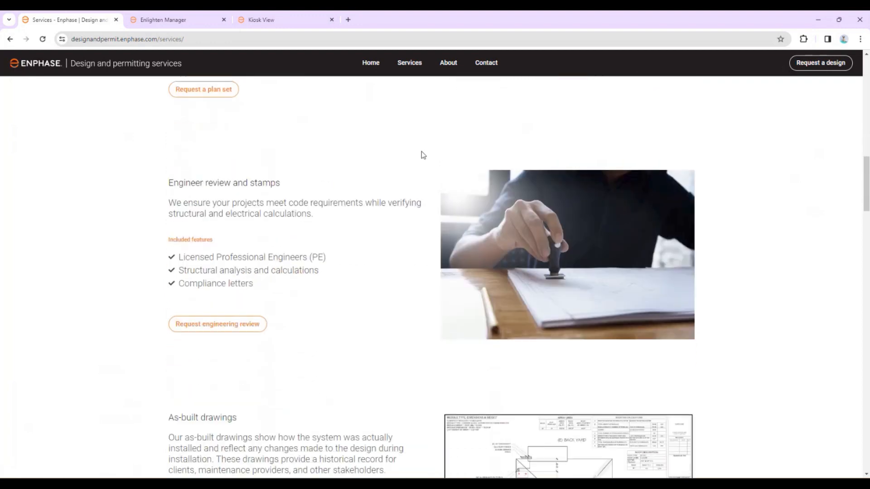
scroll(421, 152, down, 1)
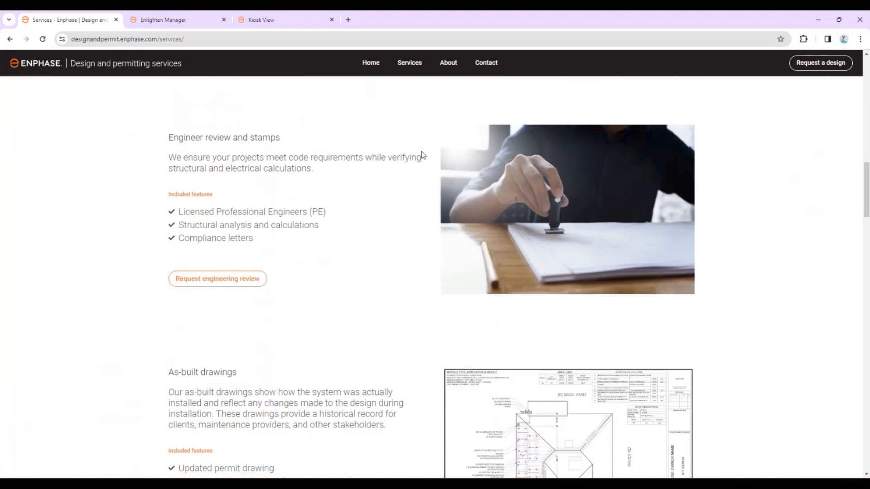
scroll(356, 188, down, 1)
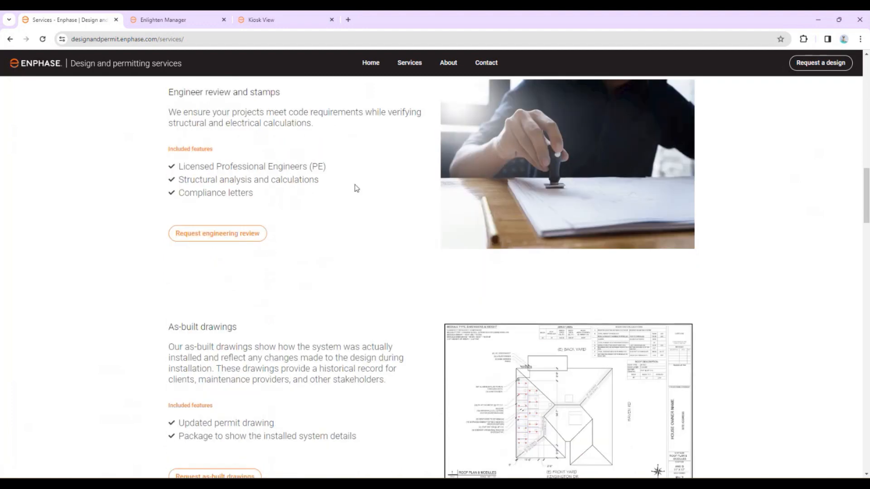
scroll(357, 188, down, 4)
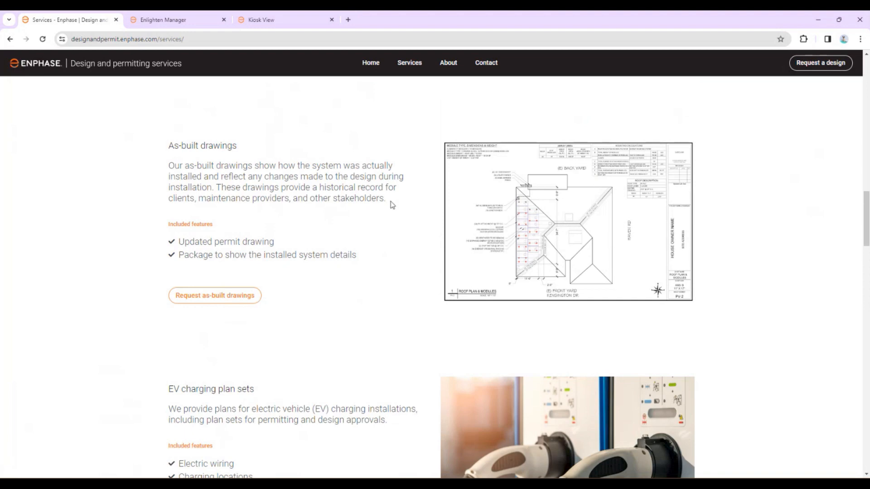
scroll(392, 205, down, 1)
scroll(392, 205, down, 1)
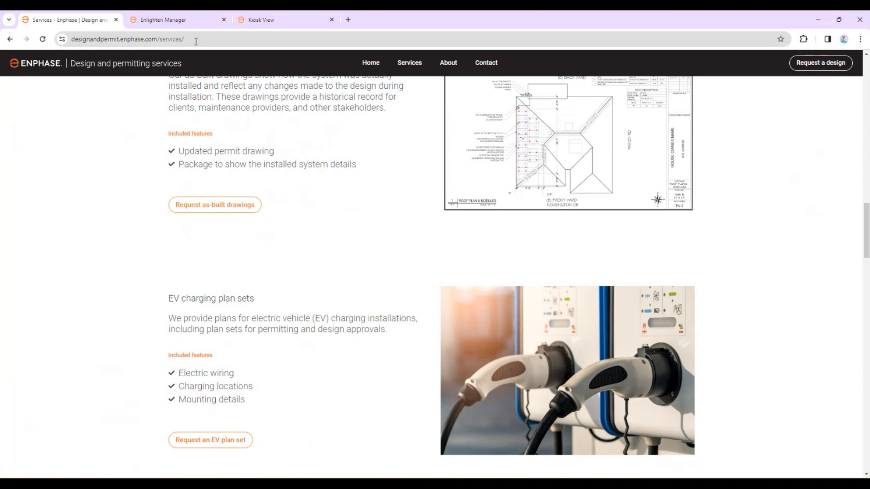
scroll(330, 183, down, 2)
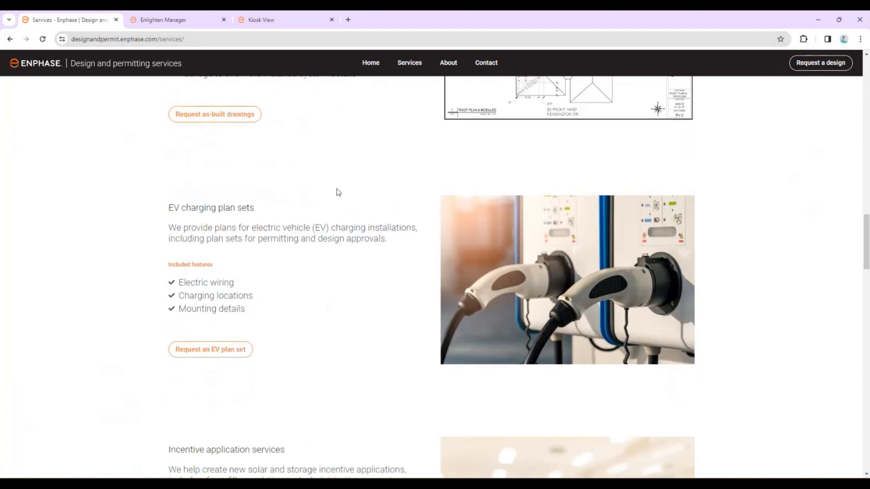
- Return to Enlighten Manager's Permit Assistance request list and start a new permit request
click(195, 20)
mouse_move(243, 67)
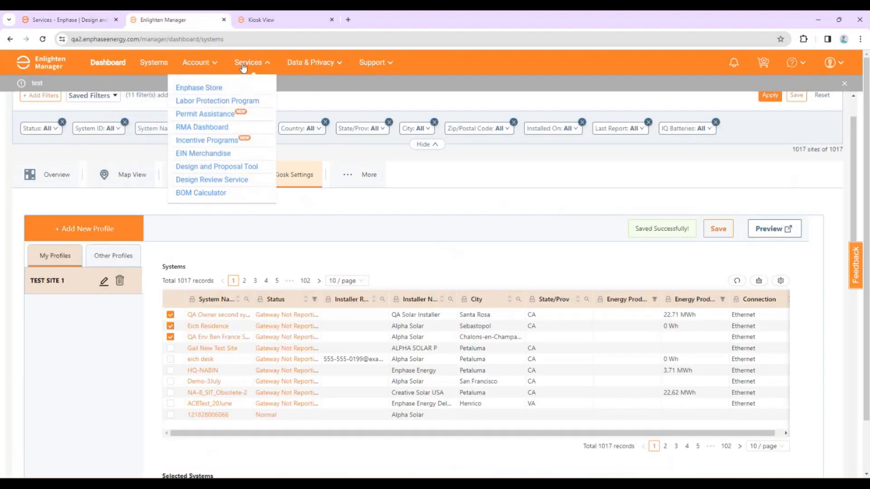
click(225, 114)
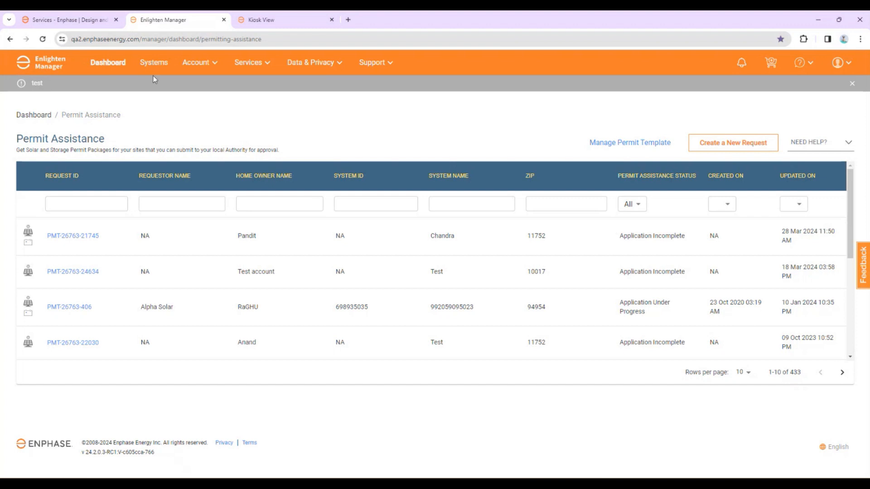
click(247, 65)
click(719, 143)
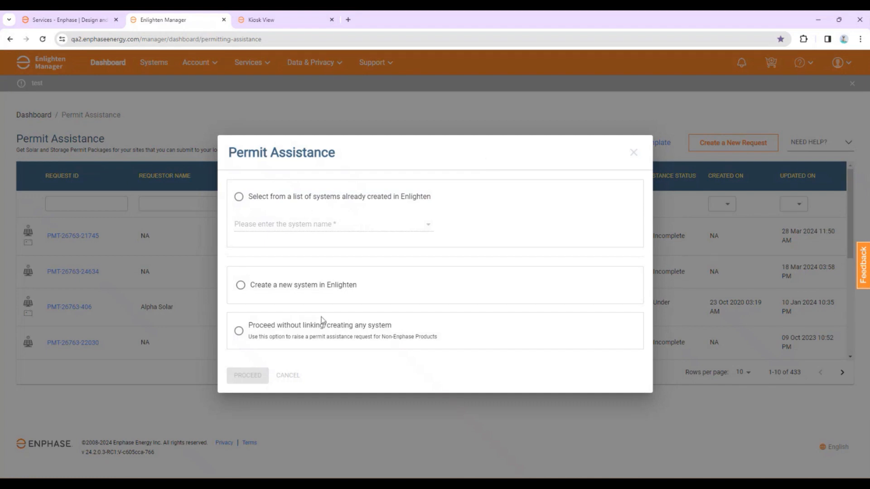
- Choose to link an existing Enlighten system and try searching the systems list
click(239, 196)
click(272, 223)
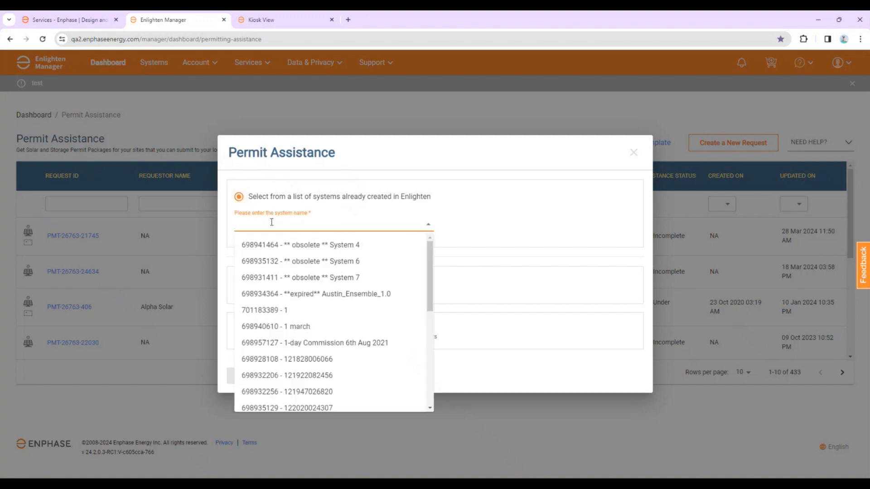
text(26763)
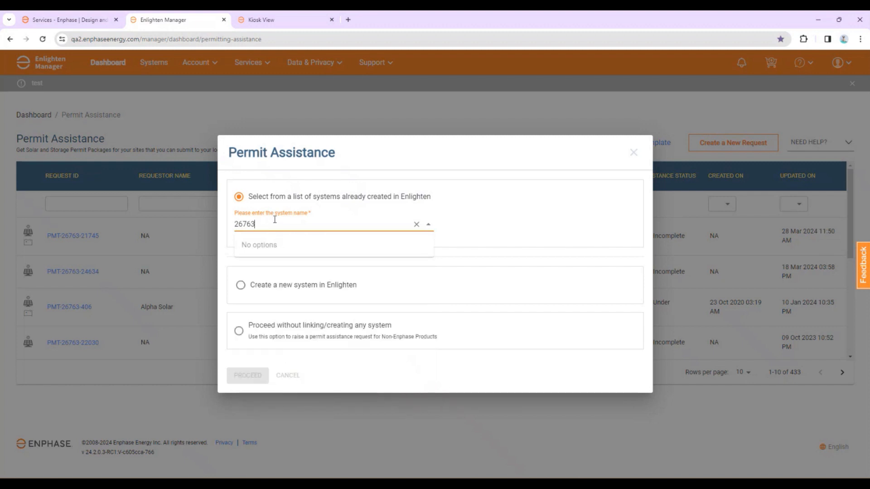
drag(275, 220, 217, 222)
key(BackSpace)
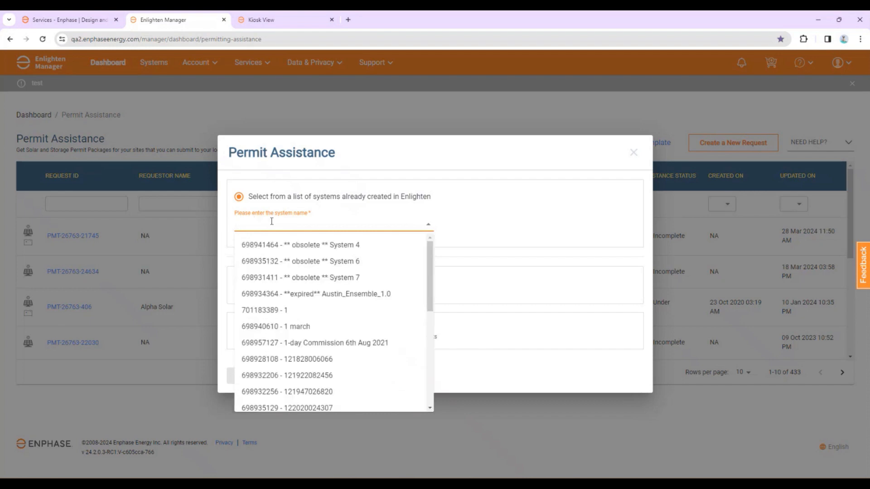
drag(431, 274, 424, 361)
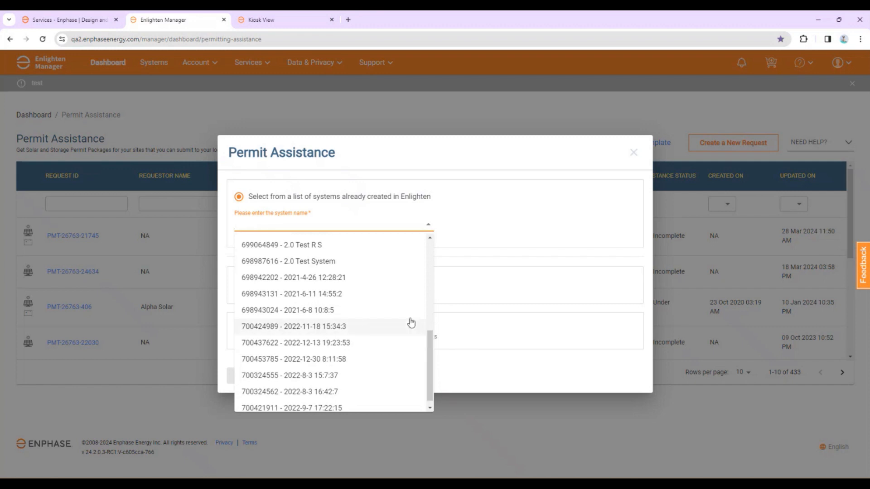
click(270, 223)
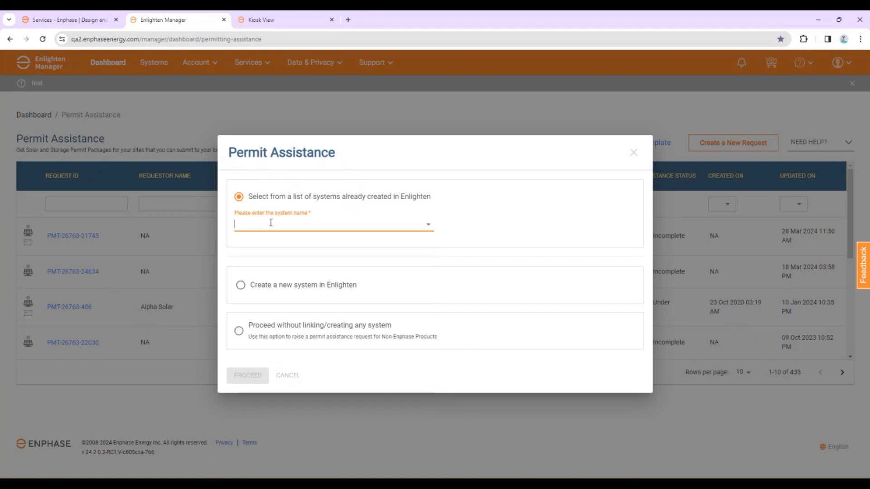
- Clear the search, select system 16Marchtest from the full list and proceed with the request
text(6)
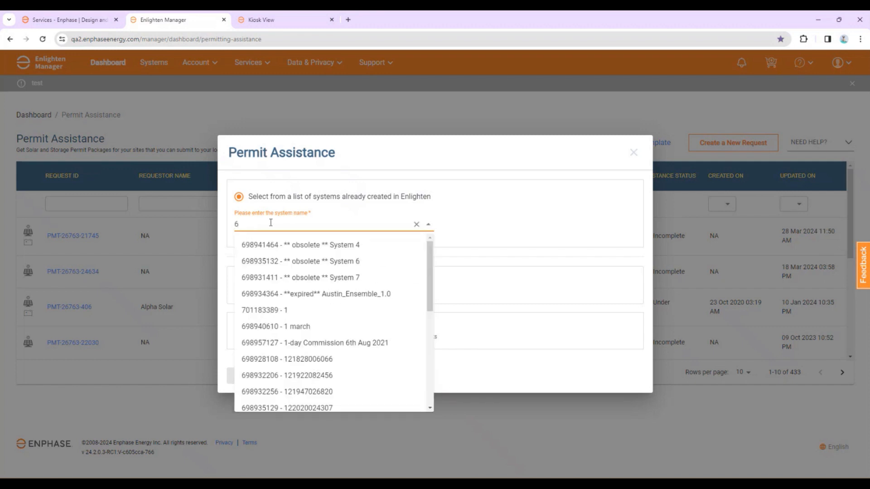
text(174521745)
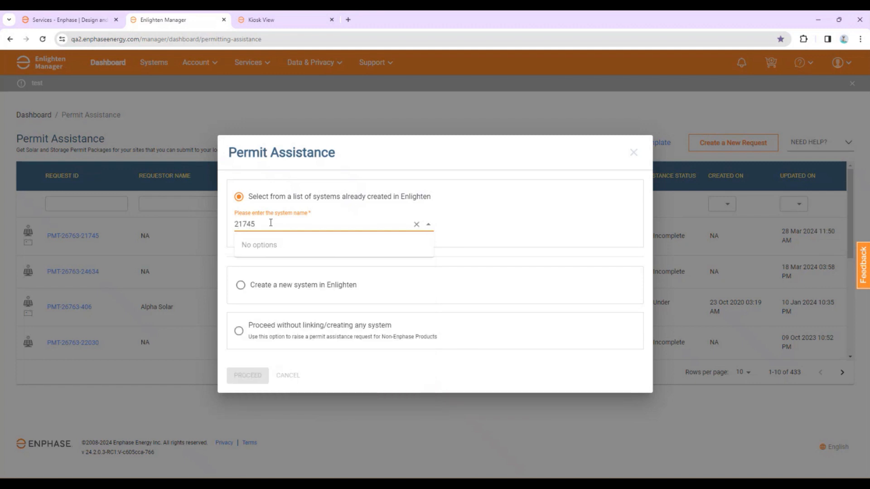
click(426, 226)
key(BackSpace)
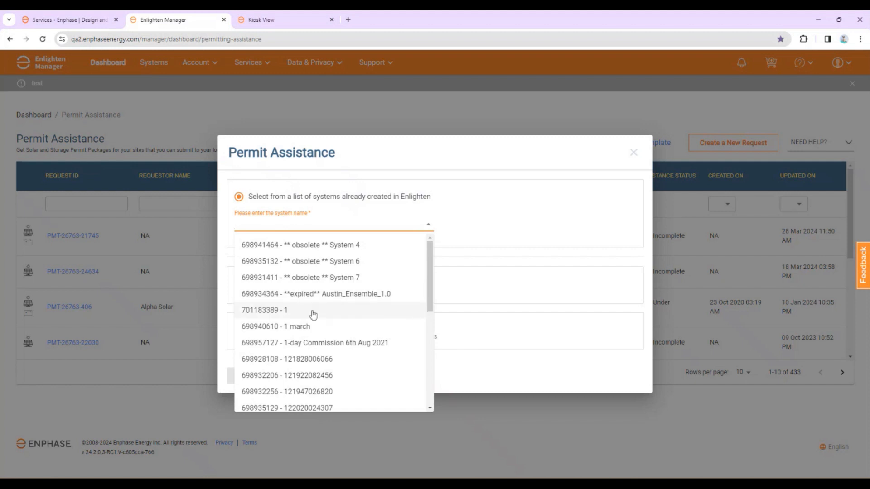
scroll(353, 313, down, 3)
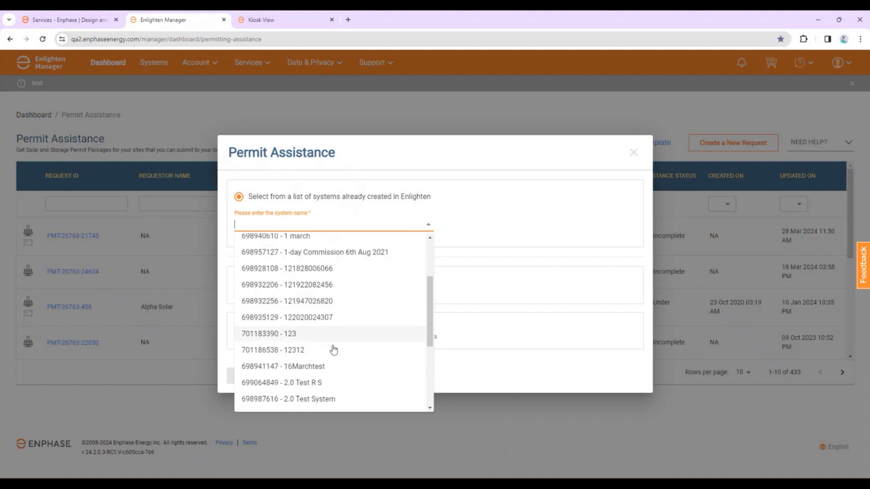
click(317, 366)
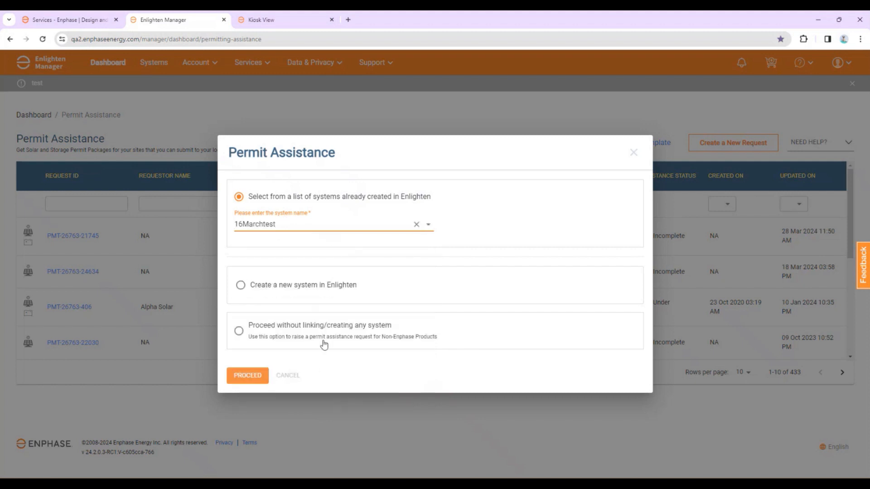
click(250, 376)
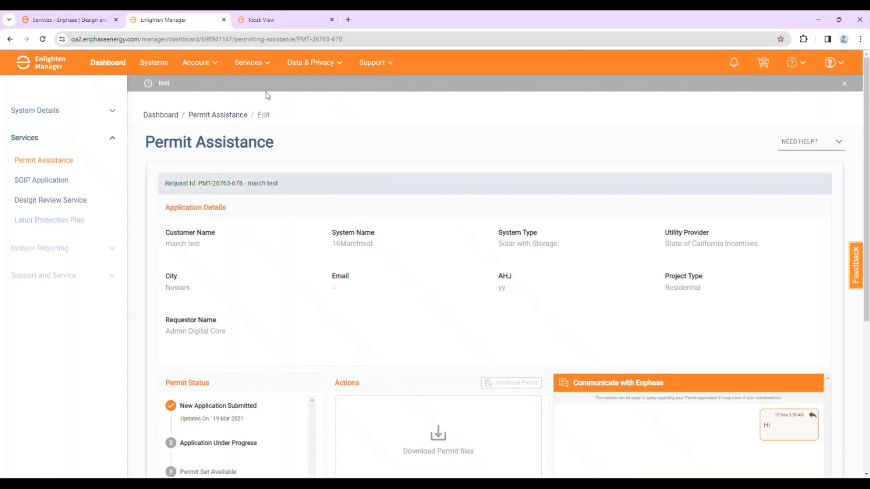
- Filter the Permit Assistance list by the request's ID and open the single matching request
click(248, 63)
click(202, 115)
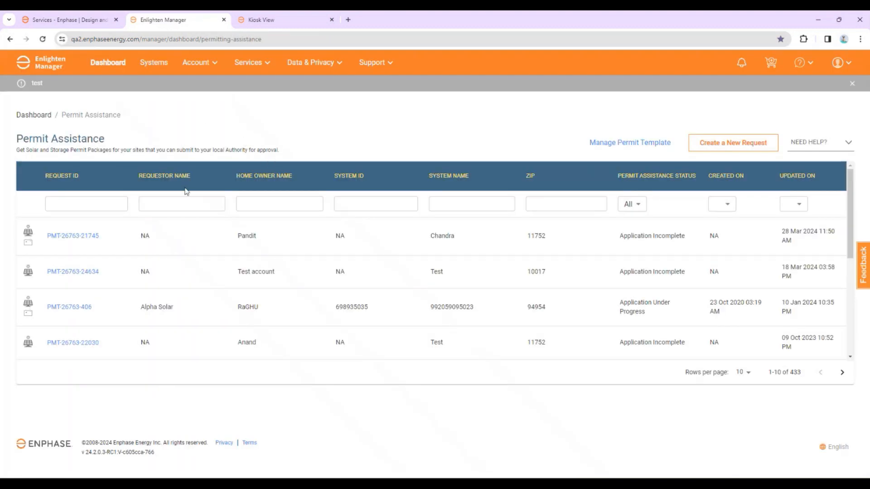
click(86, 205)
text(26763)
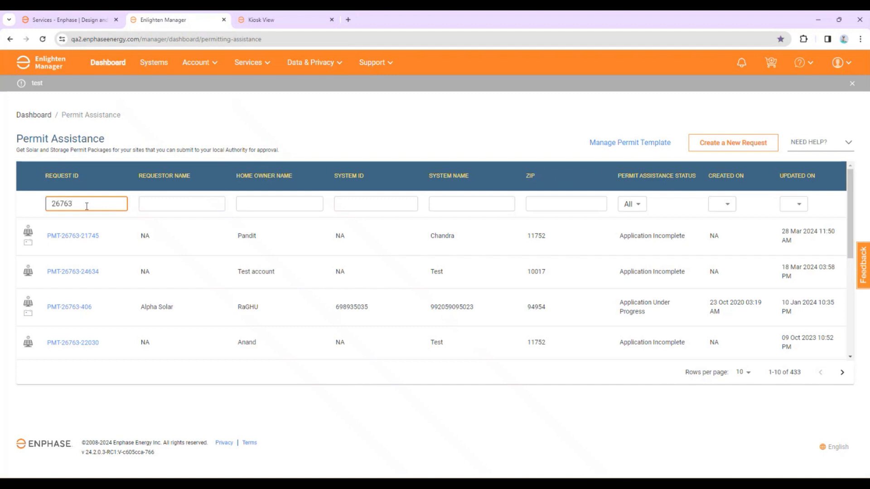
key(BackSpace)
key(BackSpace)
key(BackSpace)
text(1745)
click(84, 236)
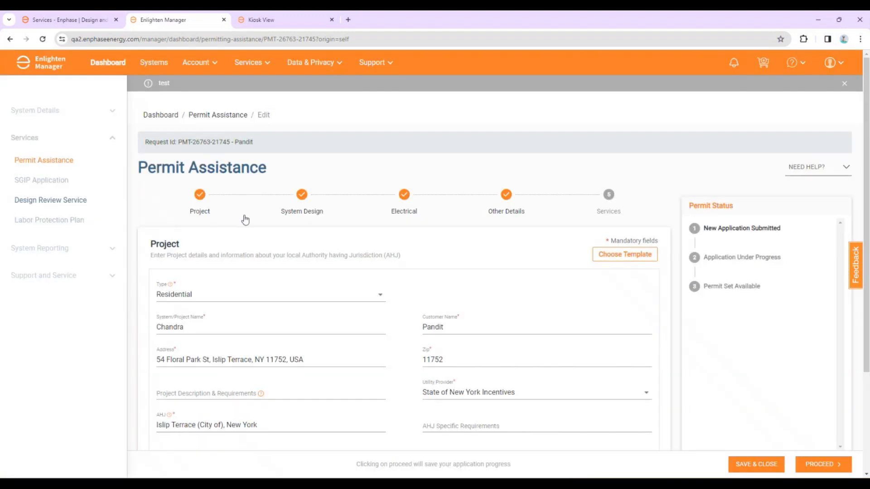
- Keep project type Residential and utility provider State of New York Incentives, then save the Project step
scroll(245, 220, down, 1)
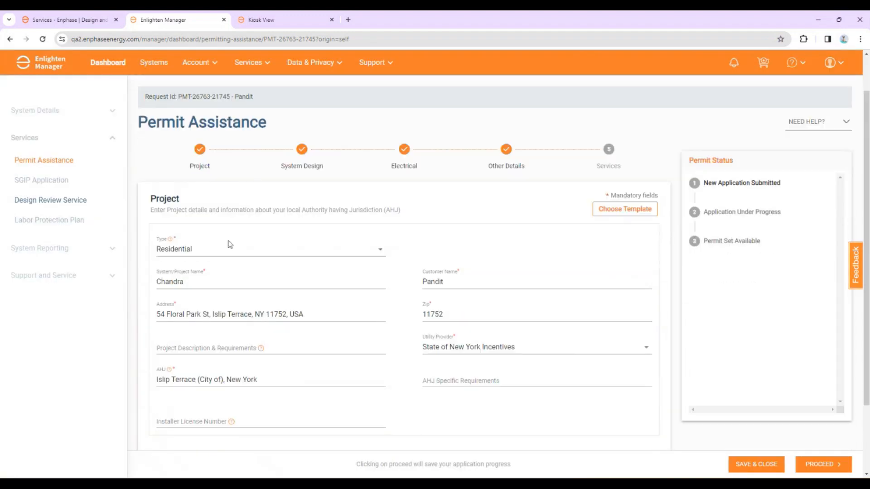
click(198, 250)
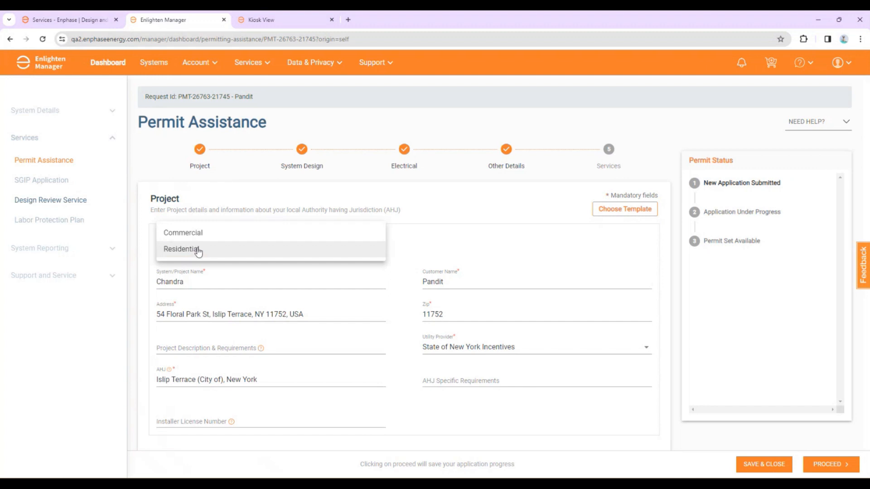
click(198, 250)
scroll(252, 255, down, 1)
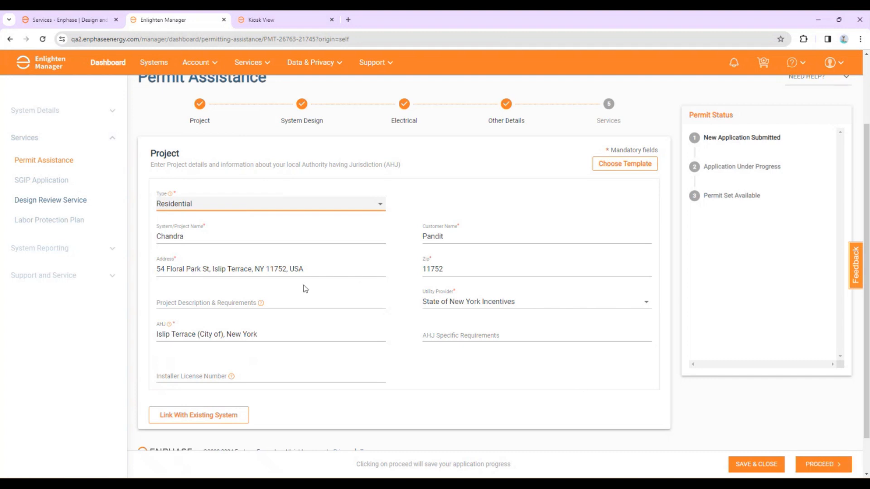
scroll(305, 289, down, 1)
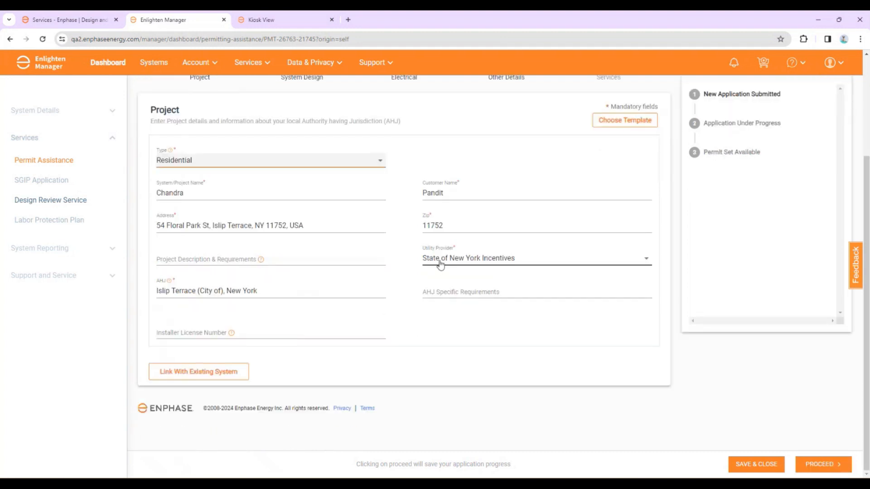
click(440, 264)
click(440, 262)
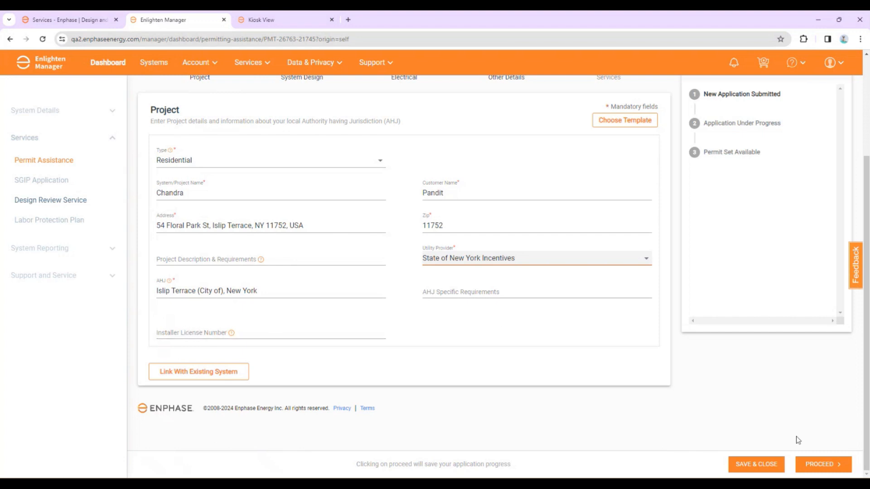
click(818, 465)
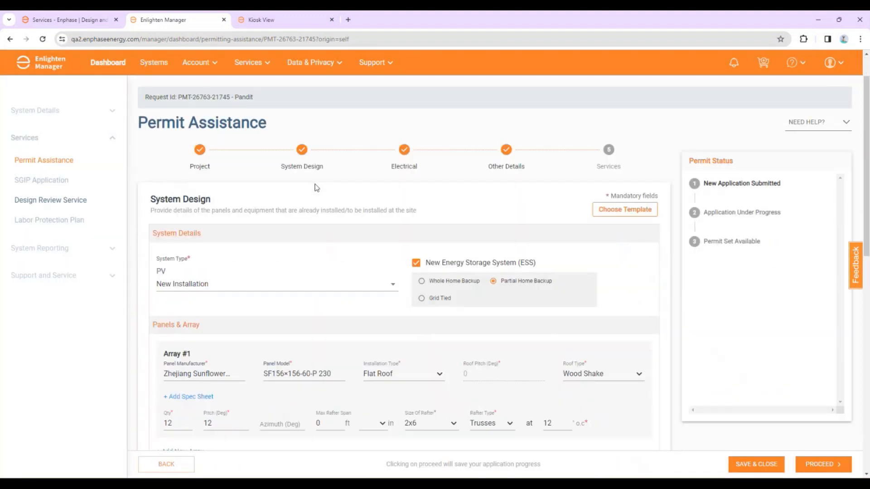
- Keep New Installation as the system type and scroll through the design details
scroll(317, 188, down, 1)
scroll(318, 189, down, 1)
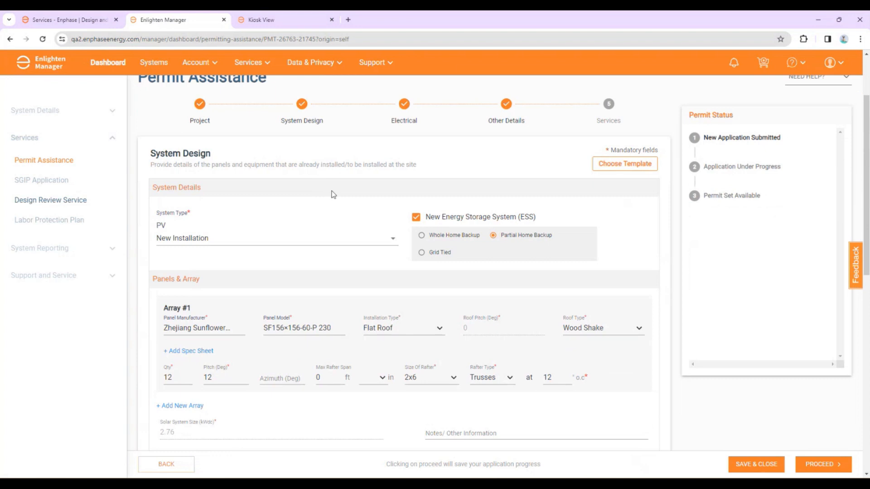
click(225, 240)
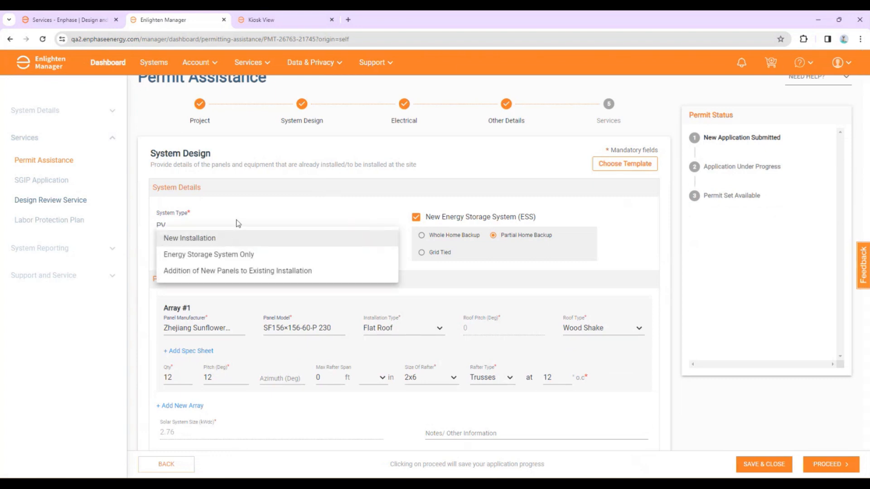
click(236, 223)
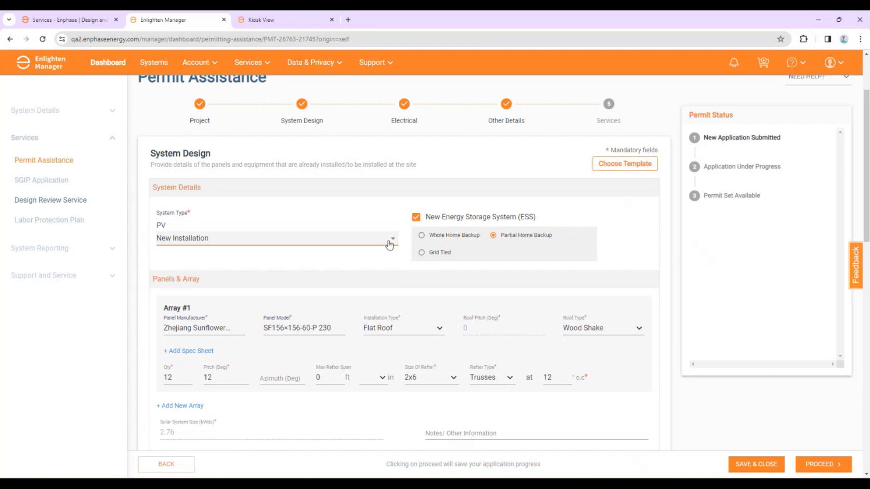
scroll(345, 224, down, 1)
scroll(363, 195, down, 1)
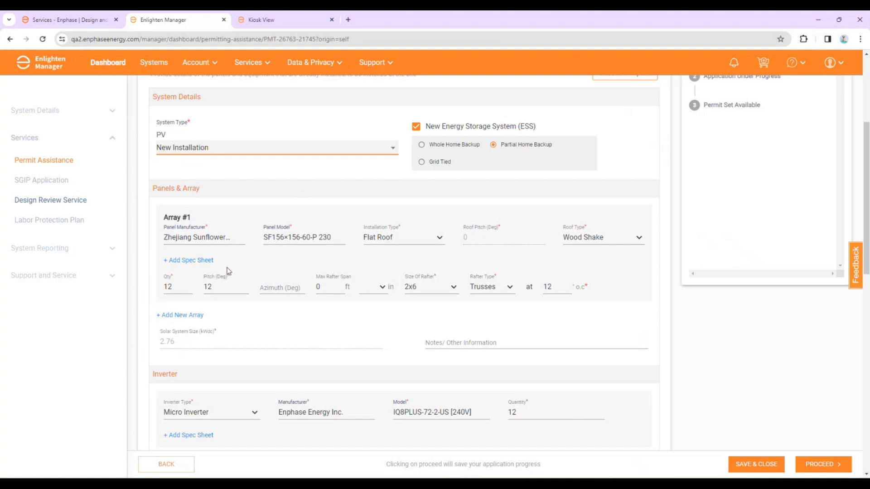
scroll(236, 271, down, 1)
scroll(249, 270, down, 2)
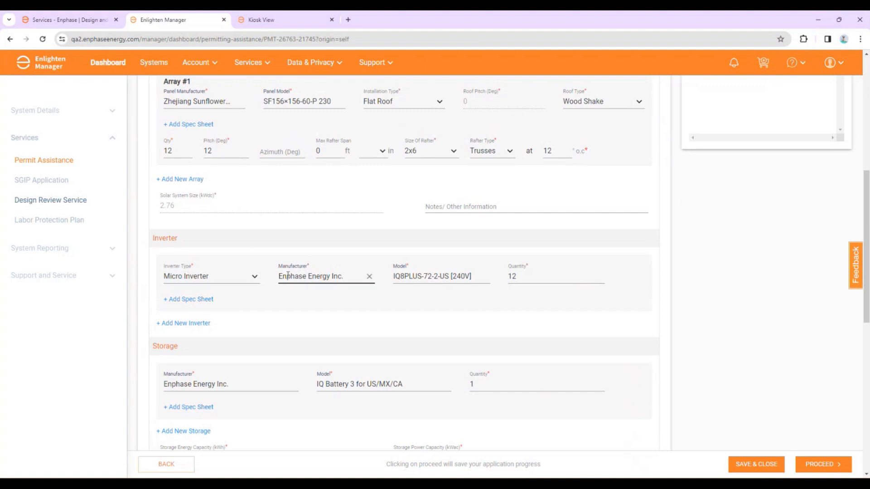
- Leave the inverter model unchanged, review the storage and racking sections, then save System Design
click(420, 275)
click(355, 298)
scroll(353, 297, down, 2)
scroll(341, 262, down, 1)
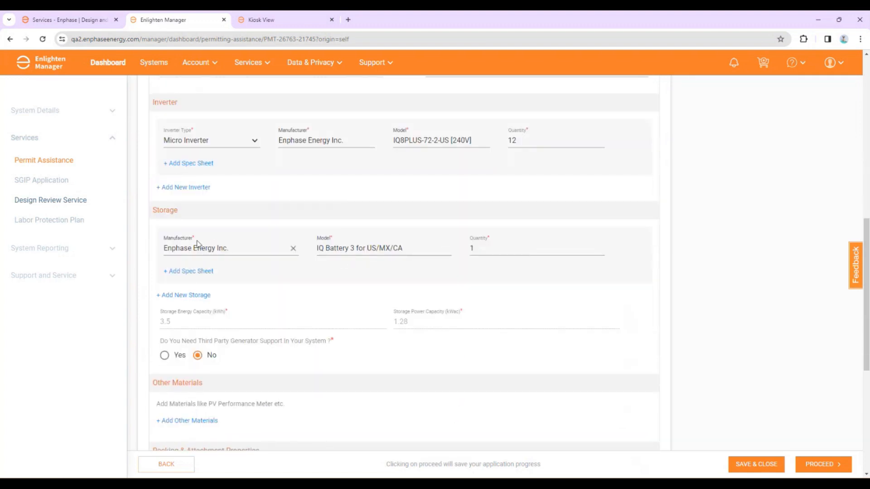
scroll(346, 202, down, 1)
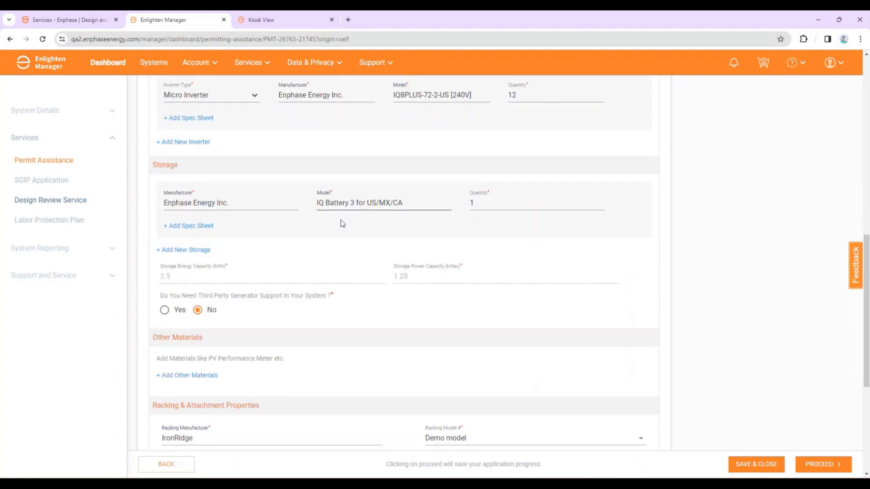
scroll(326, 230, down, 1)
scroll(326, 230, down, 2)
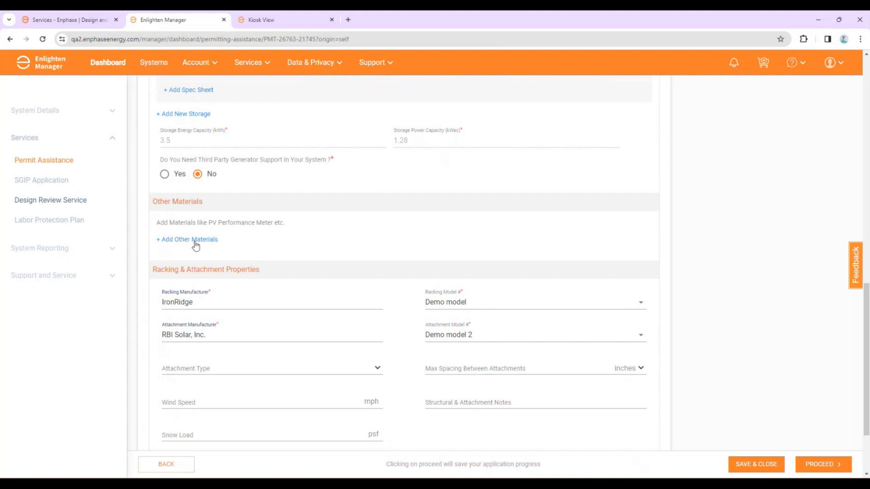
scroll(311, 228, down, 1)
scroll(311, 227, down, 2)
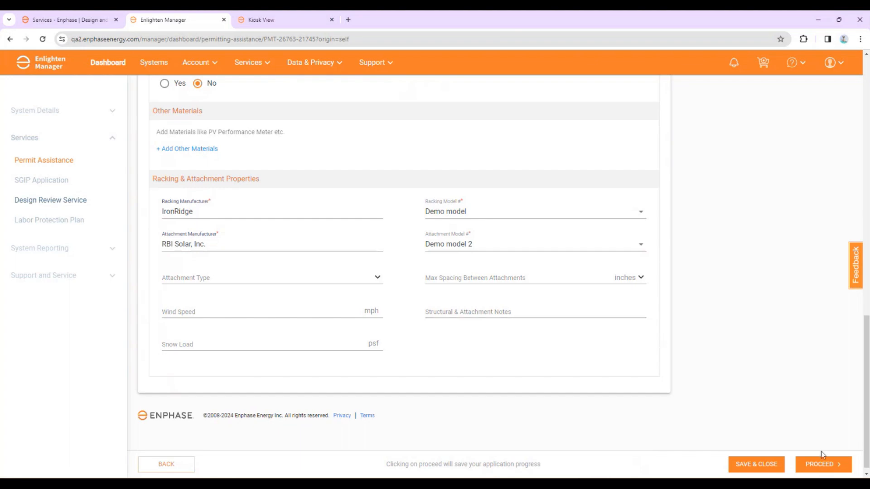
click(815, 464)
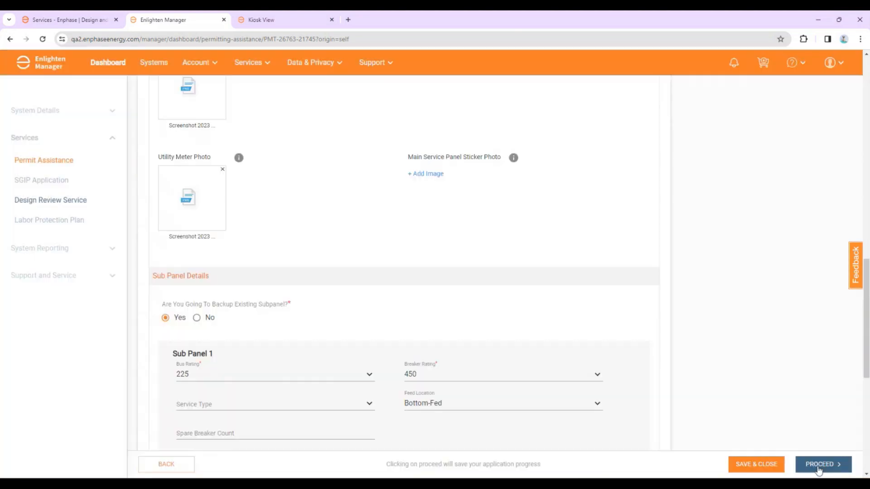
- Set the interconnection method to Interconnection in Subpanel and the location to Existing Meter
scroll(354, 254, up, 5)
scroll(354, 252, up, 10)
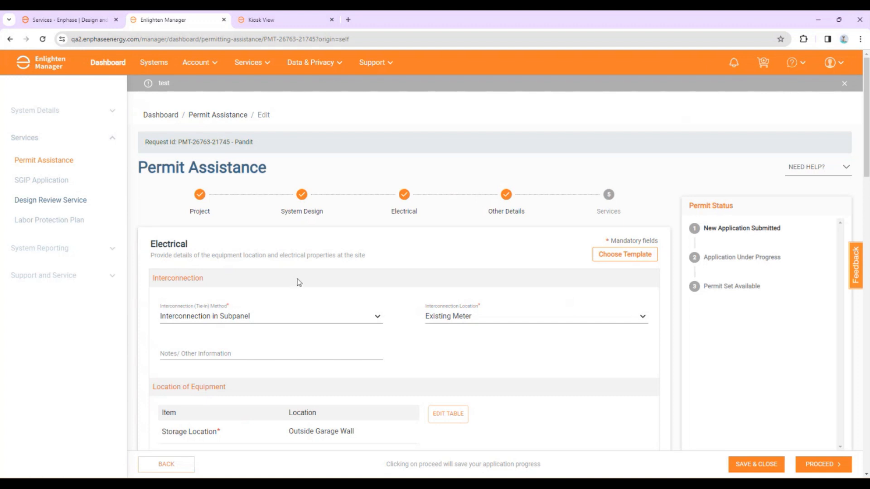
scroll(299, 284, down, 2)
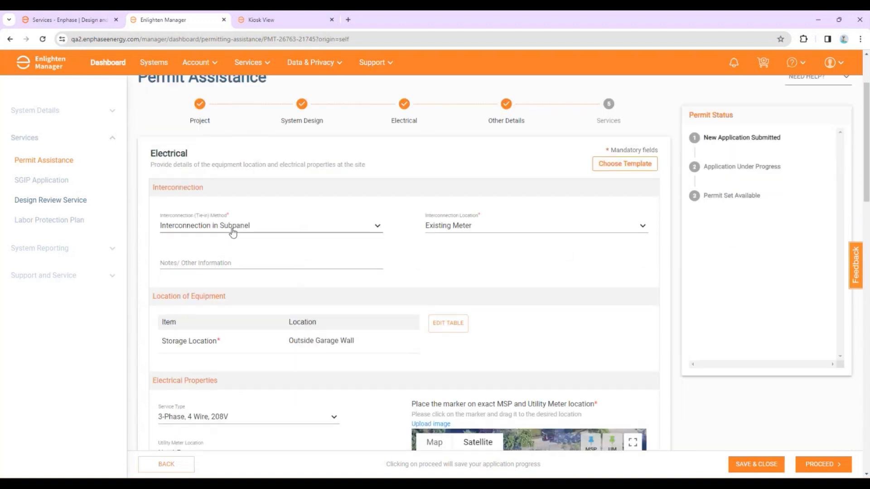
click(234, 227)
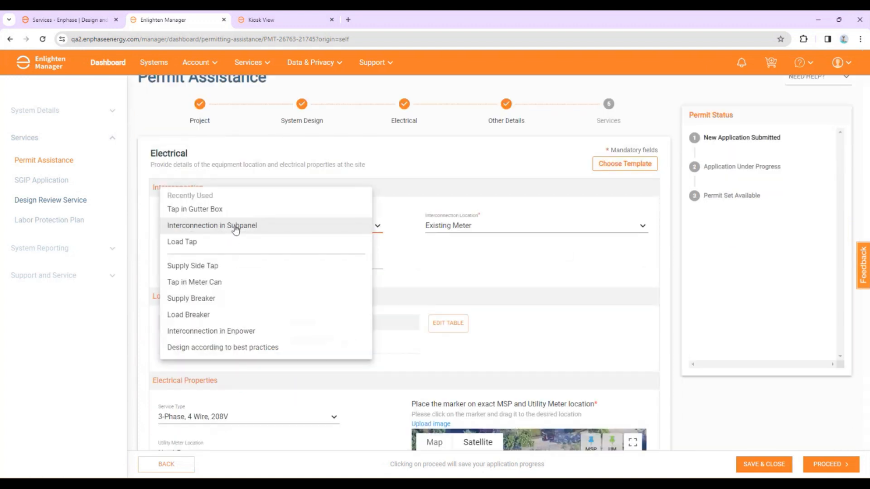
click(235, 226)
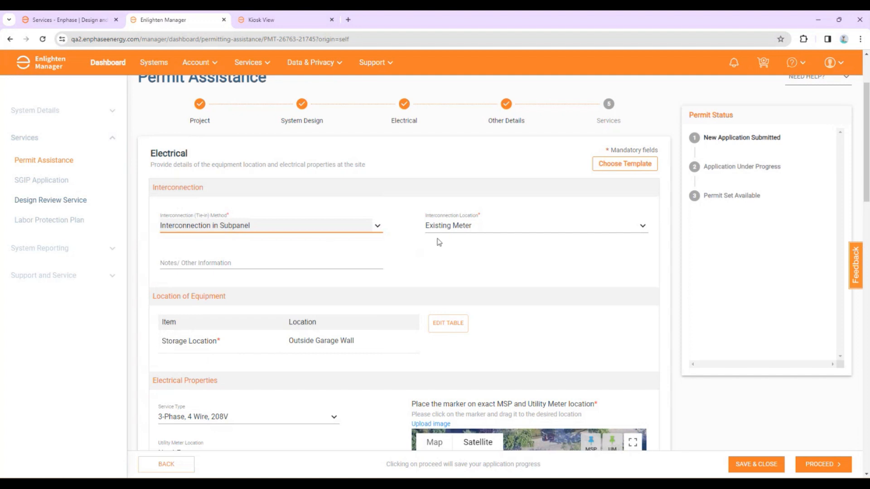
click(465, 228)
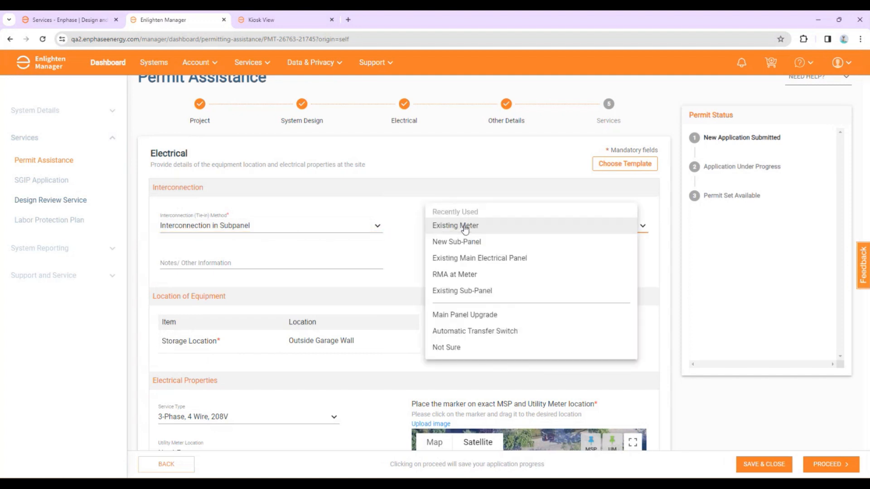
click(467, 227)
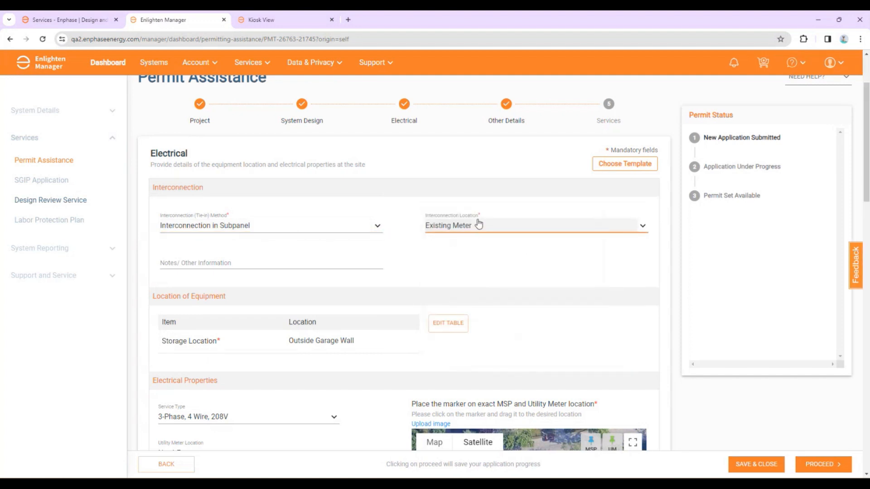
- Review the remaining electrical answers, then save the Electrical step to reach Other Details
scroll(424, 256, down, 1)
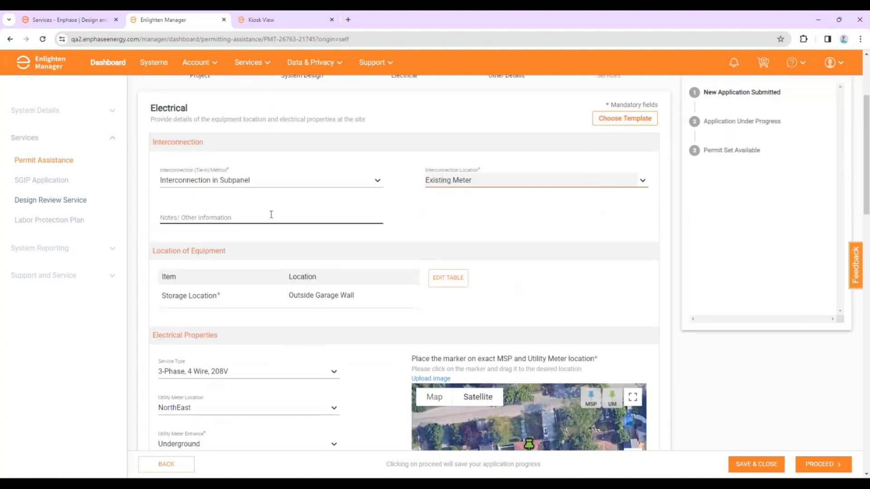
scroll(271, 214, down, 1)
scroll(272, 217, down, 1)
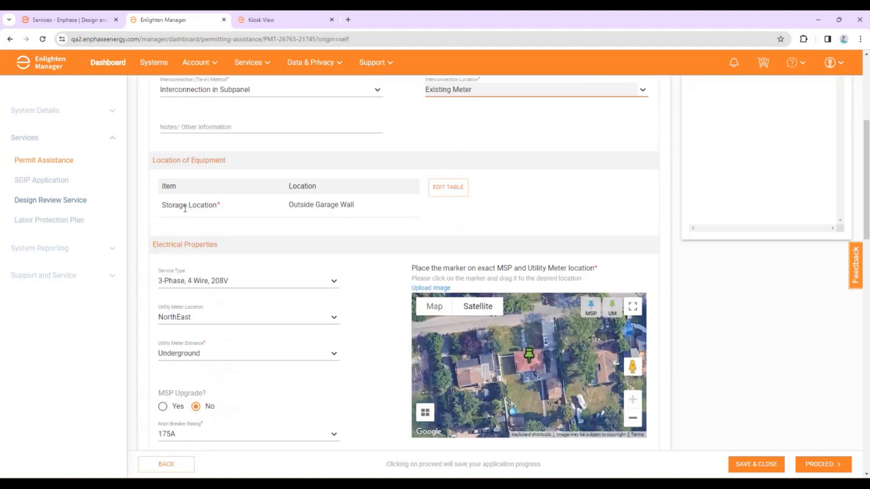
scroll(320, 231, down, 1)
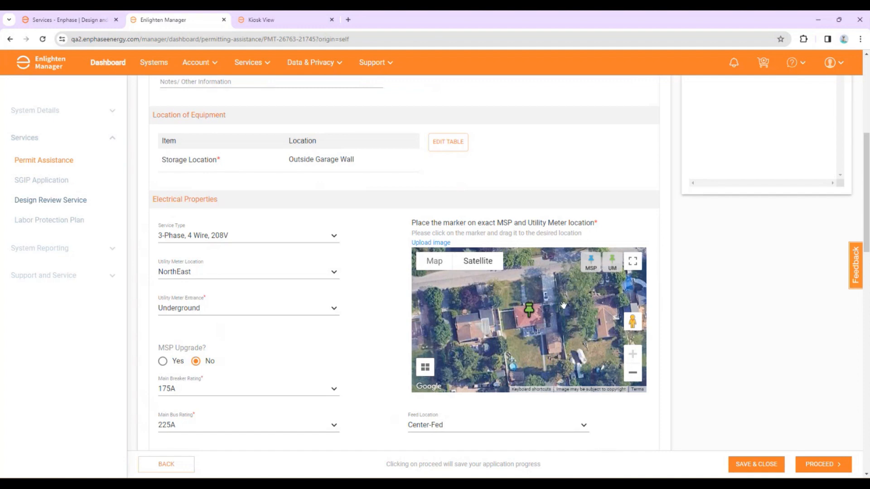
scroll(417, 281, down, 3)
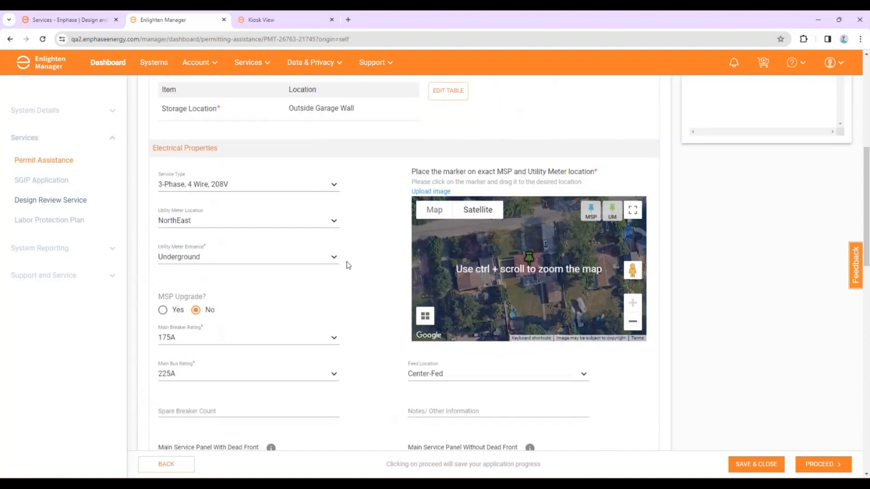
scroll(349, 264, down, 2)
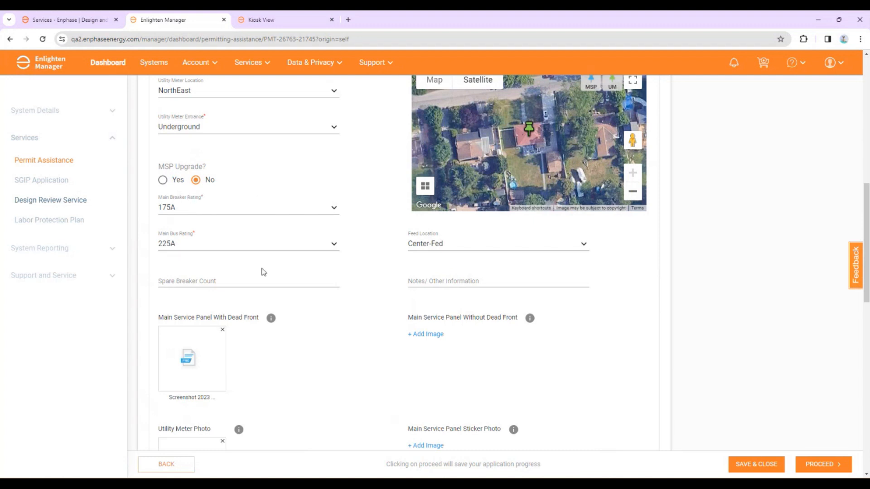
scroll(262, 272, down, 1)
scroll(301, 322, down, 1)
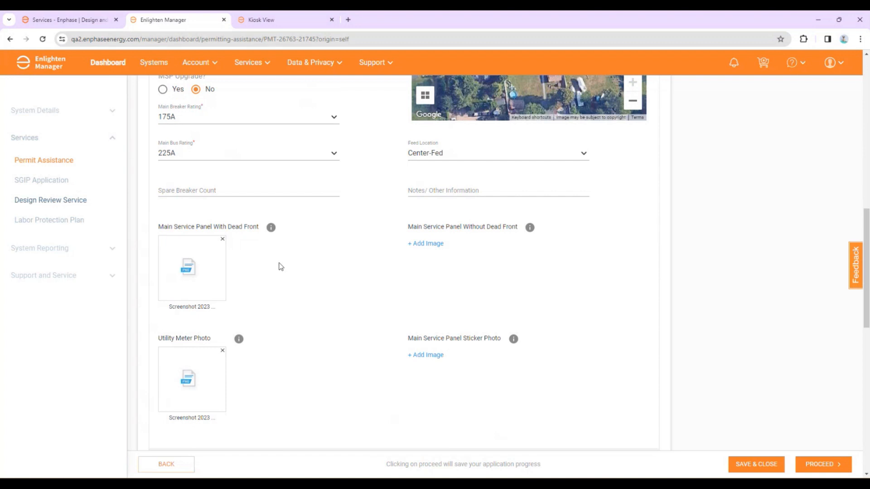
scroll(371, 286, down, 2)
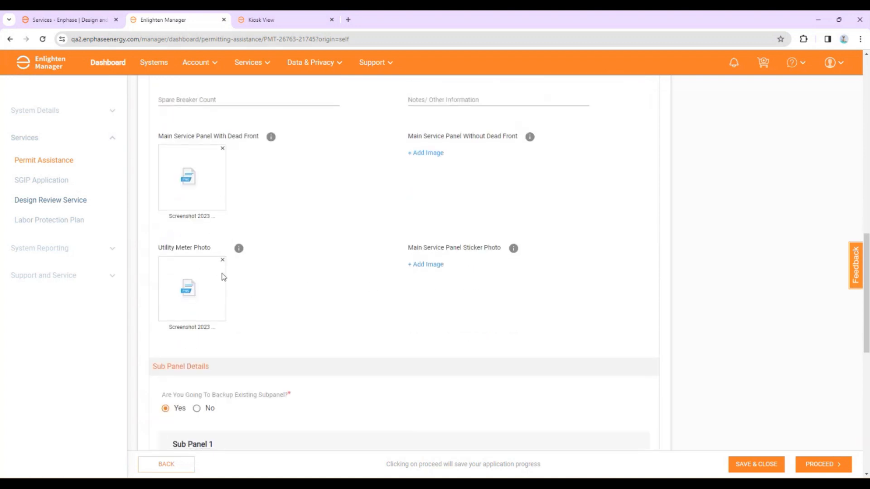
scroll(353, 277, down, 1)
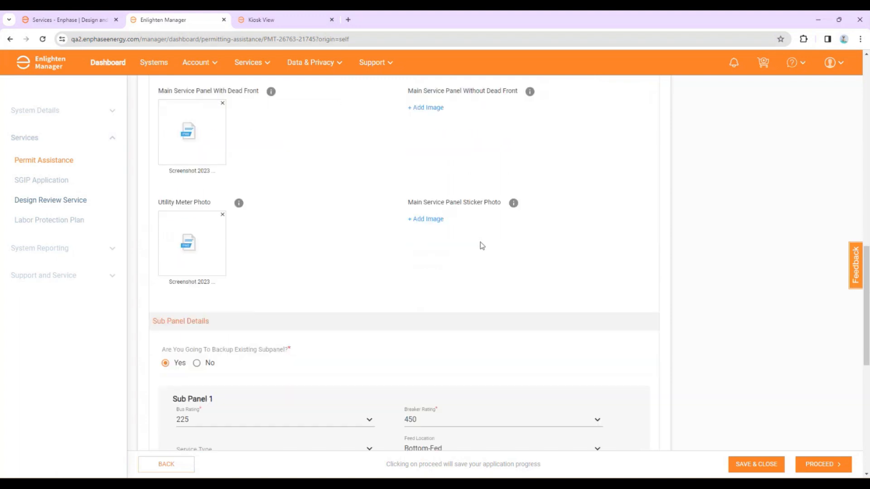
scroll(482, 246, down, 3)
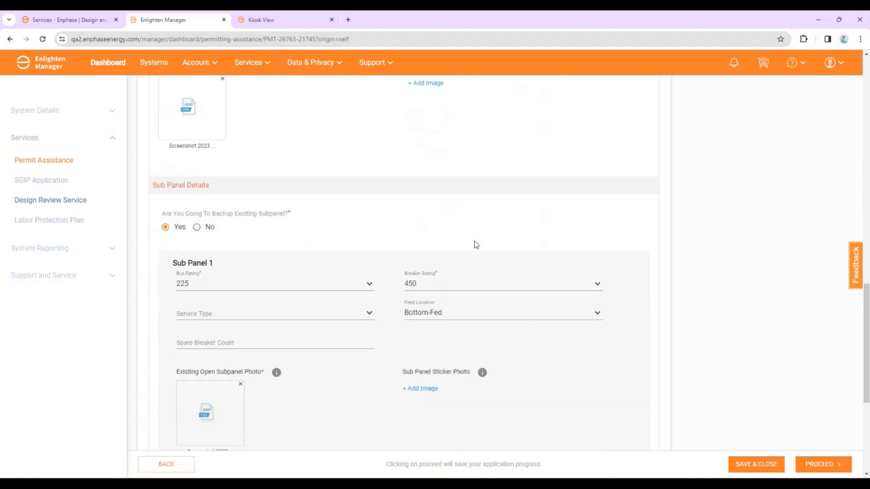
scroll(474, 241, down, 1)
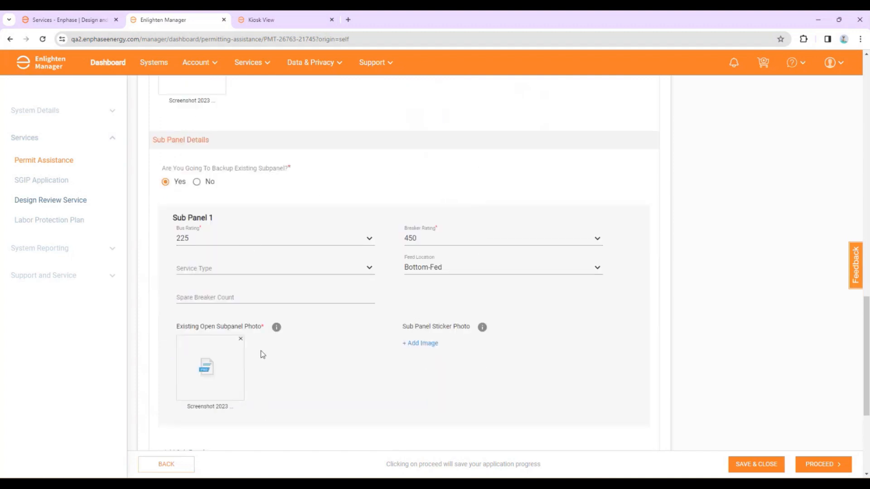
scroll(263, 355, down, 4)
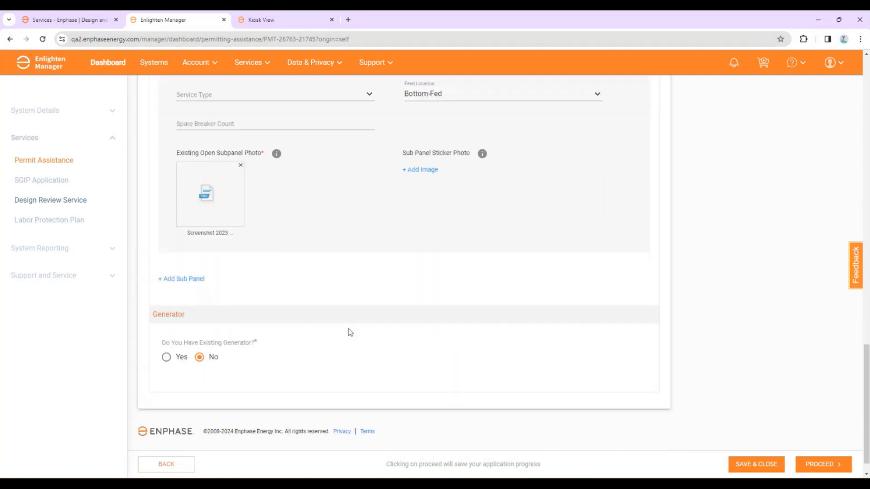
scroll(350, 332, down, 1)
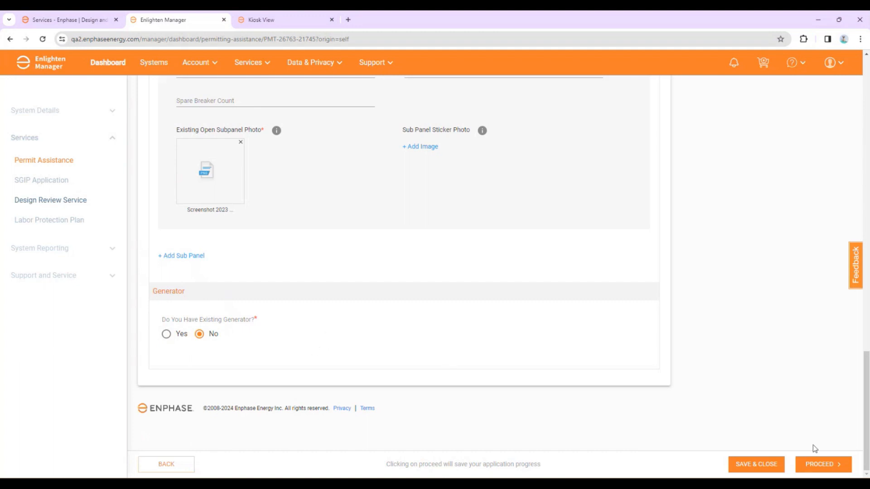
click(815, 464)
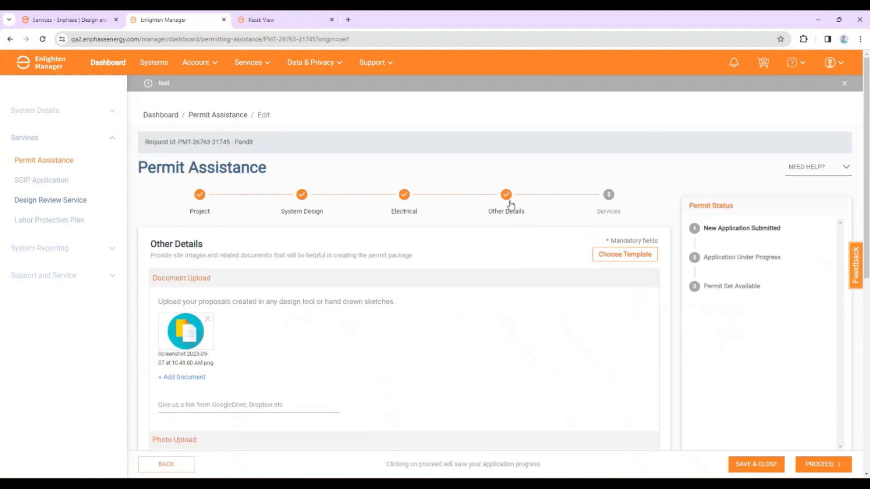
scroll(425, 282, down, 1)
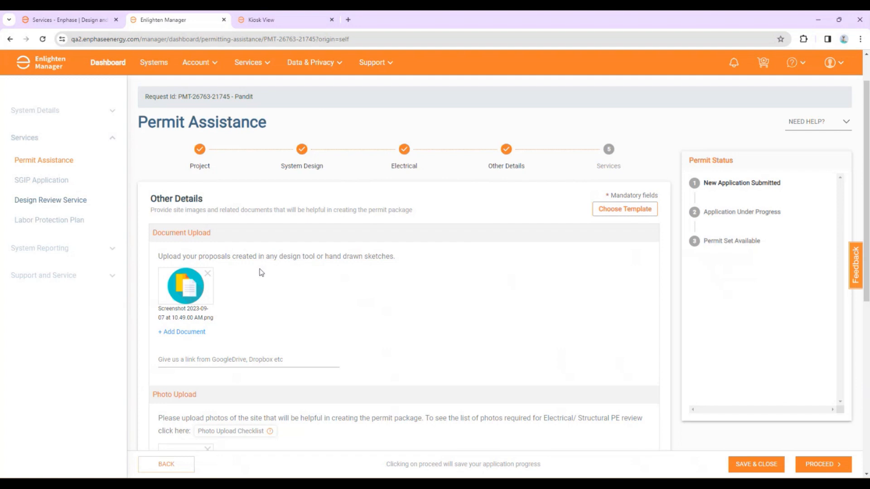
scroll(373, 267, down, 1)
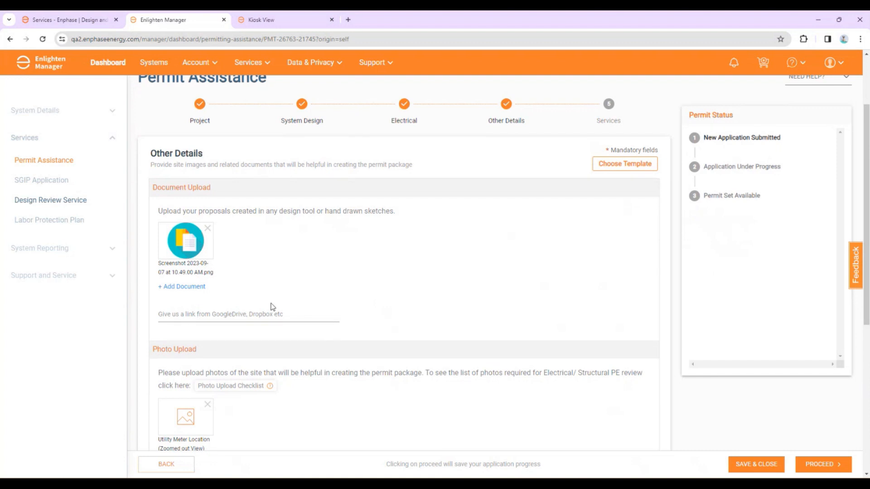
scroll(296, 275, down, 2)
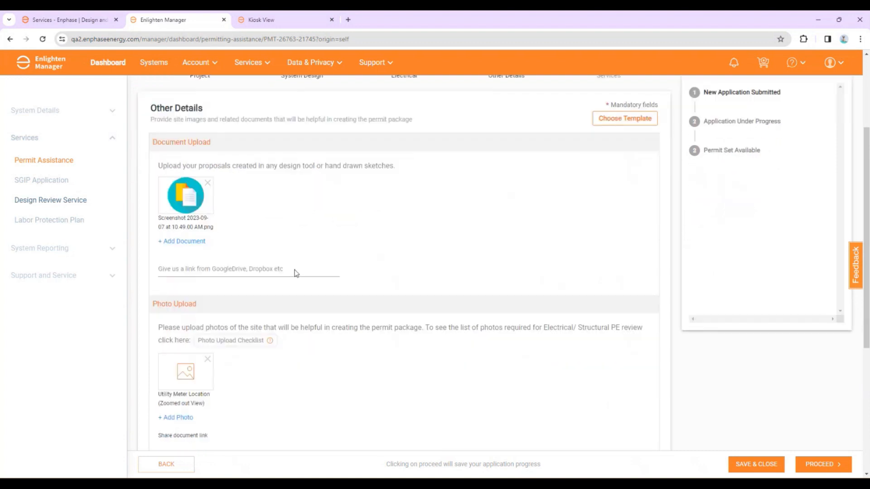
scroll(250, 307, down, 1)
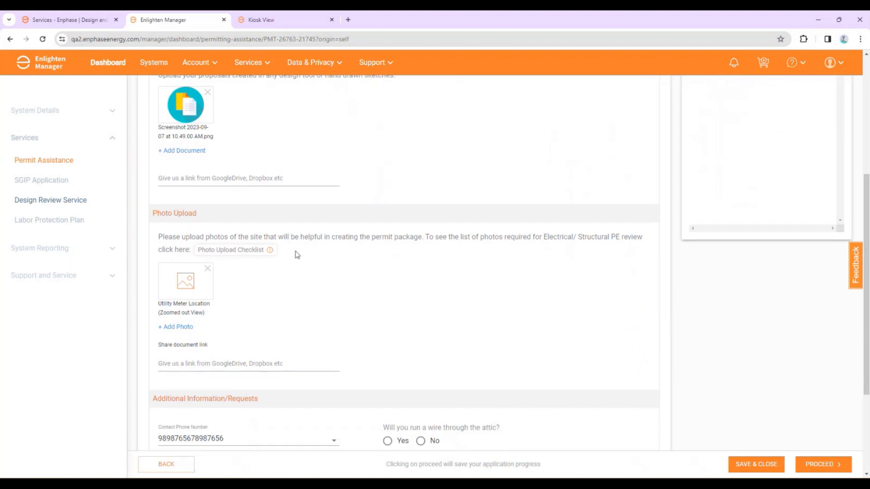
click(235, 253)
scroll(358, 264, down, 3)
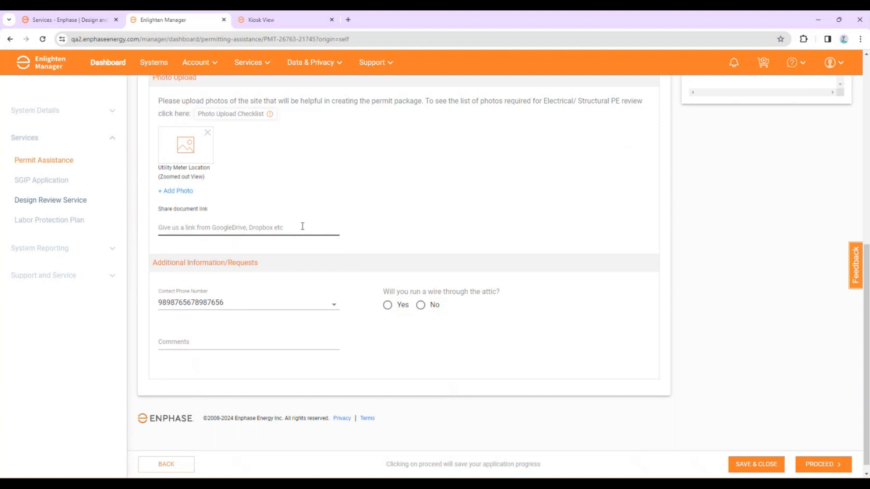
scroll(310, 232, down, 1)
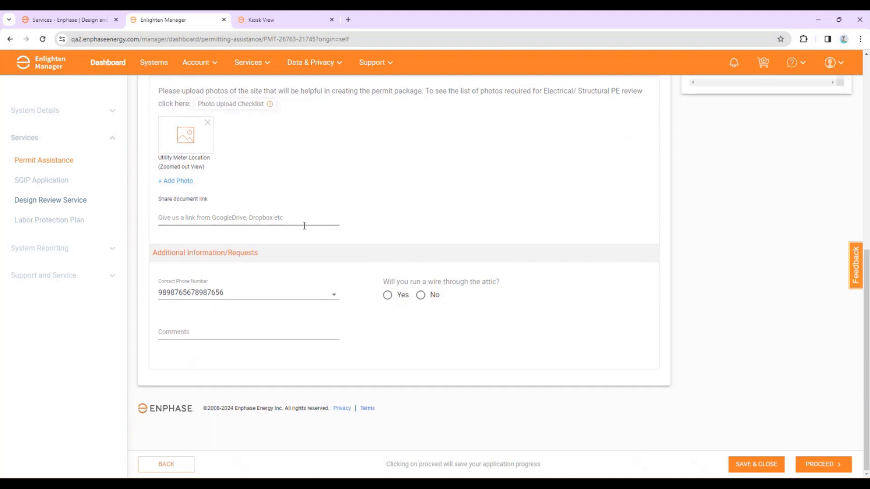
- Save Other Details and review the Services step showing Permit Drawings for a $200 total
click(820, 465)
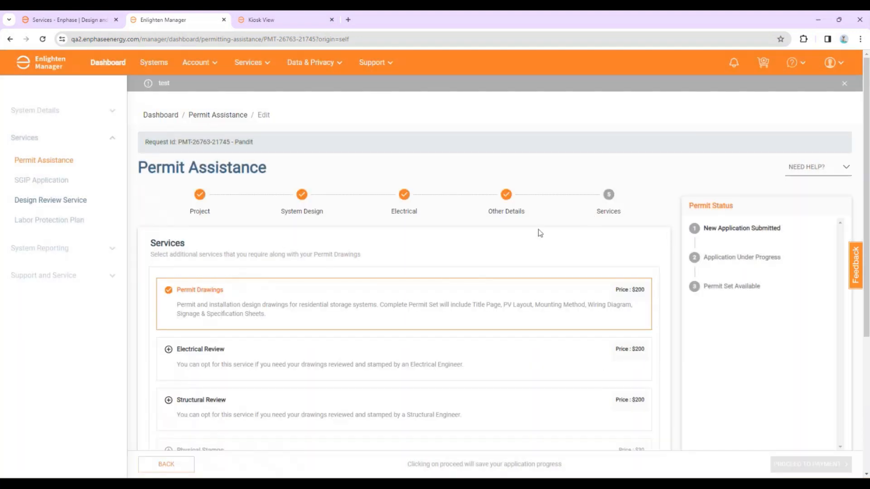
scroll(440, 244, down, 1)
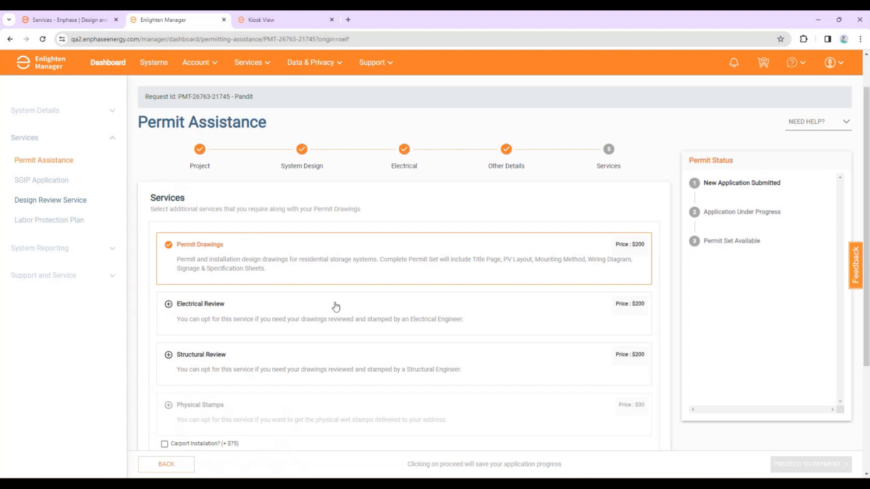
scroll(352, 271, down, 1)
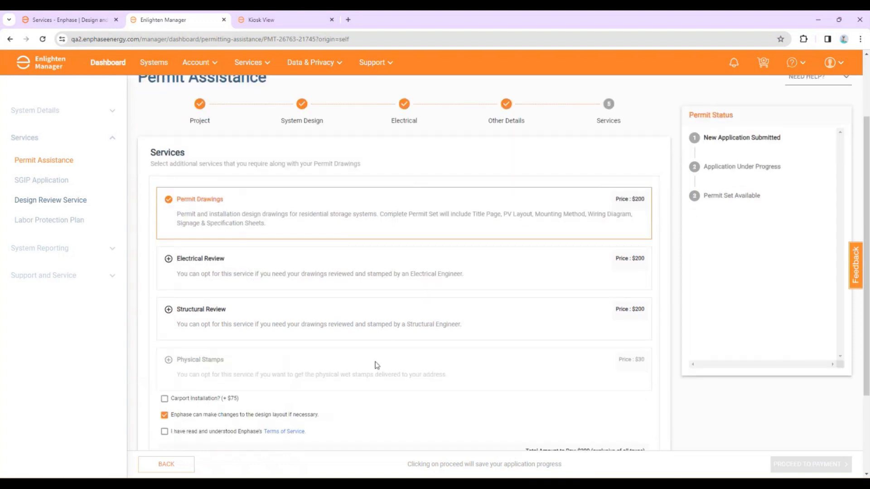
scroll(262, 339, down, 1)
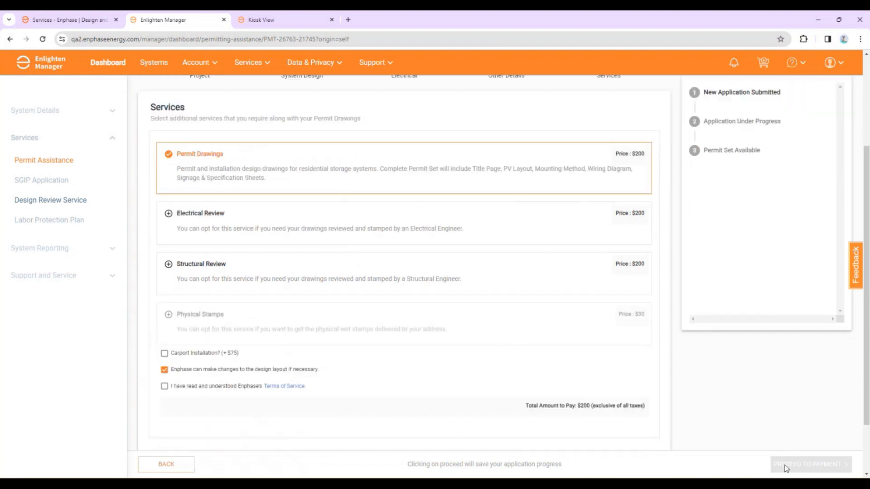
scroll(569, 323, up, 3)
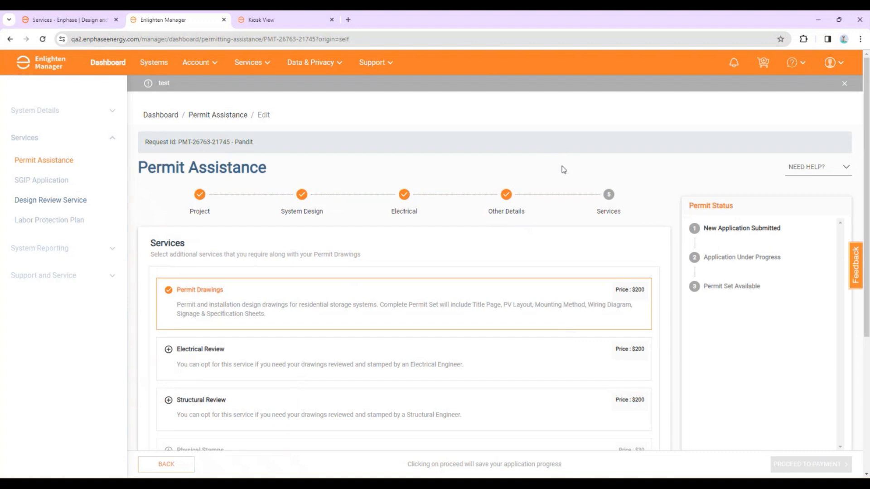
click(252, 63)
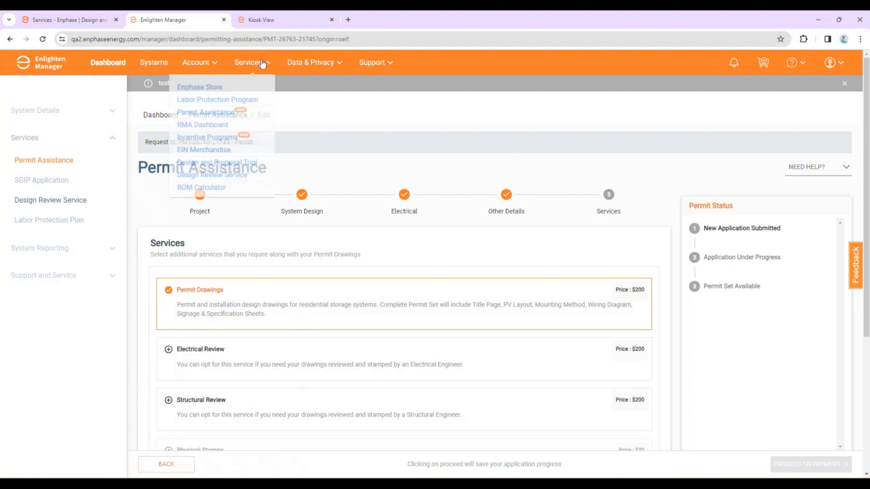
- Go back to the Permit Assistance request list and open the Application Under Progress request
click(213, 113)
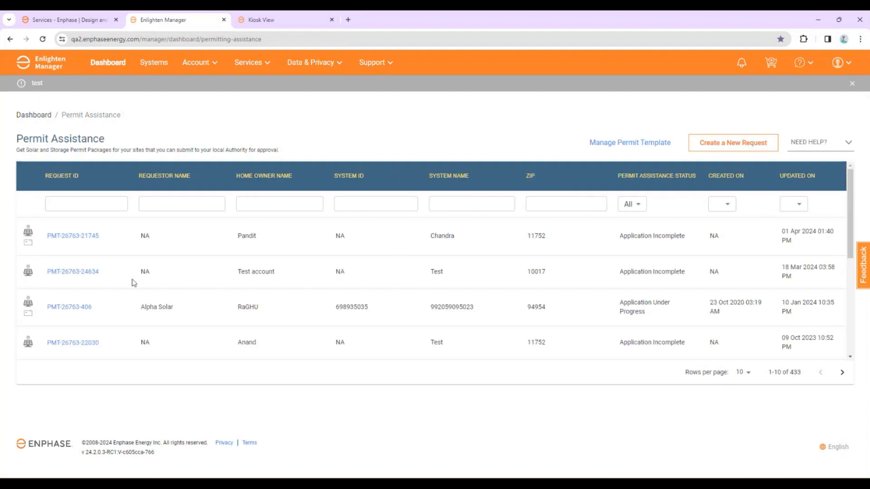
scroll(123, 285, down, 1)
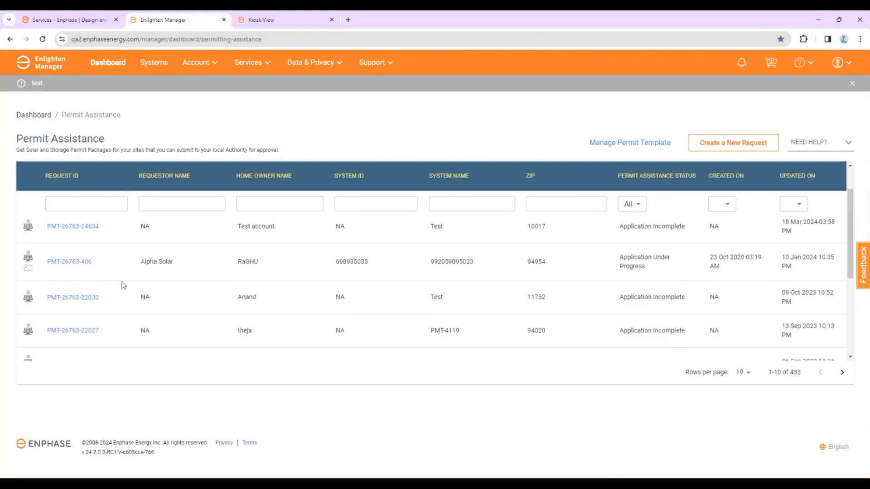
click(70, 262)
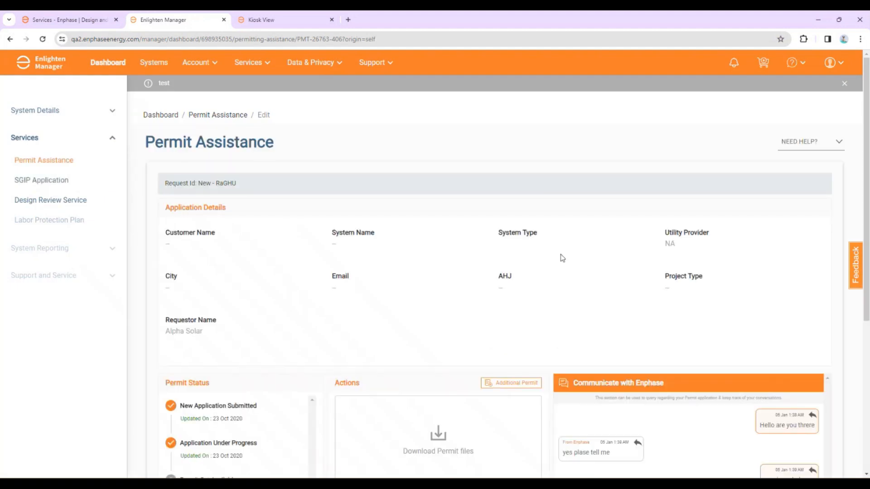
- Look over the request's application details and permit status
scroll(567, 253, down, 2)
scroll(567, 252, up, 2)
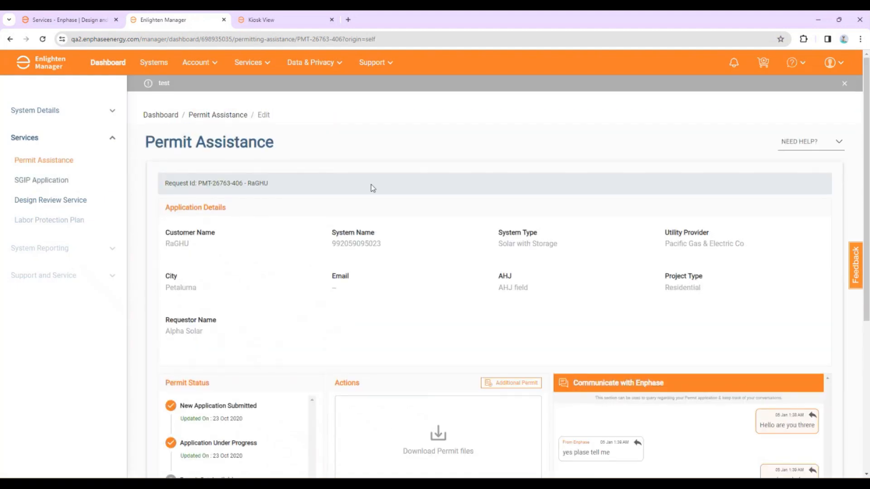
scroll(381, 223, down, 2)
scroll(385, 221, down, 1)
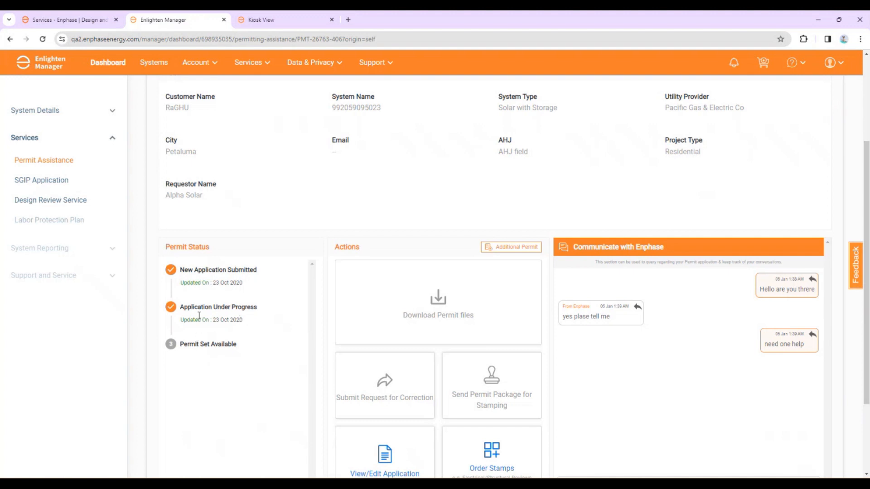
scroll(750, 289, up, 2)
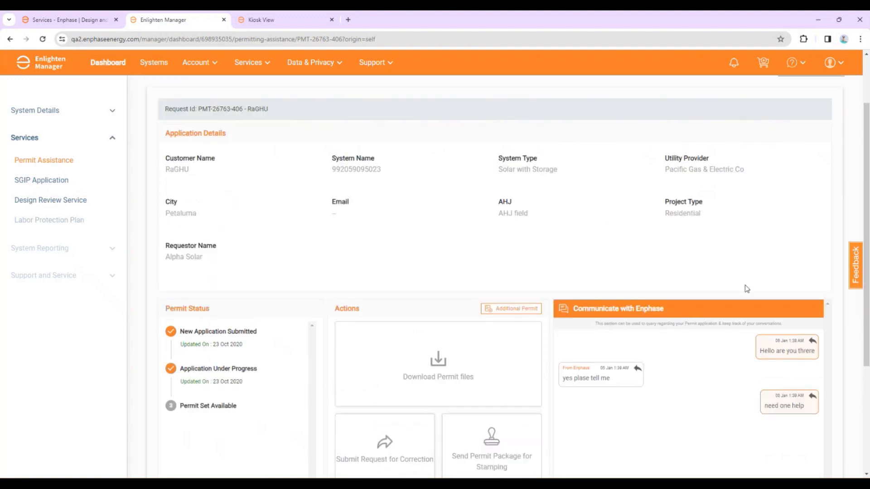
scroll(743, 288, down, 3)
- Start a message to Enphase in the Type message box and attach a file
scroll(747, 263, down, 1)
click(601, 395)
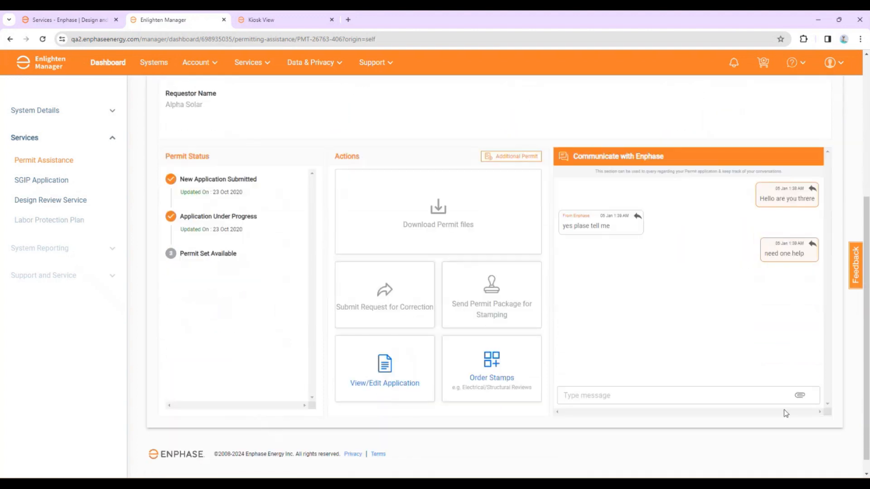
click(800, 397)
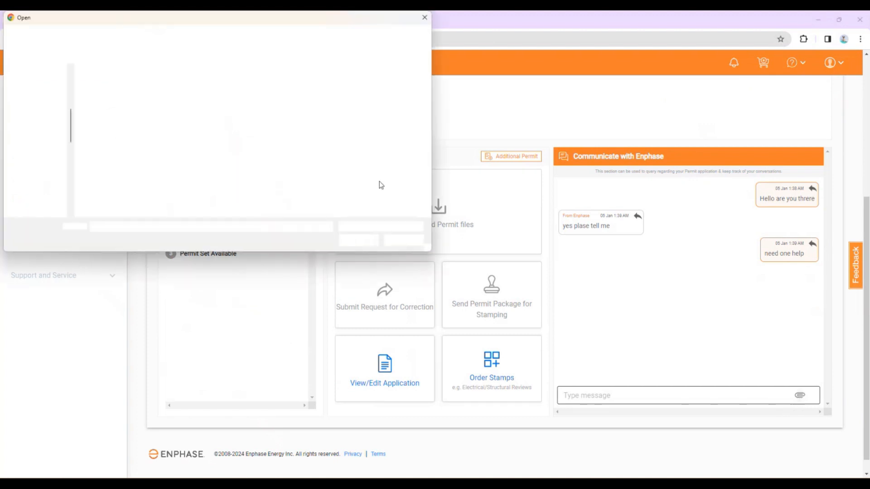
- Close the file Open dialog without attaching anything and return to the page top
drag(328, 18, 343, 43)
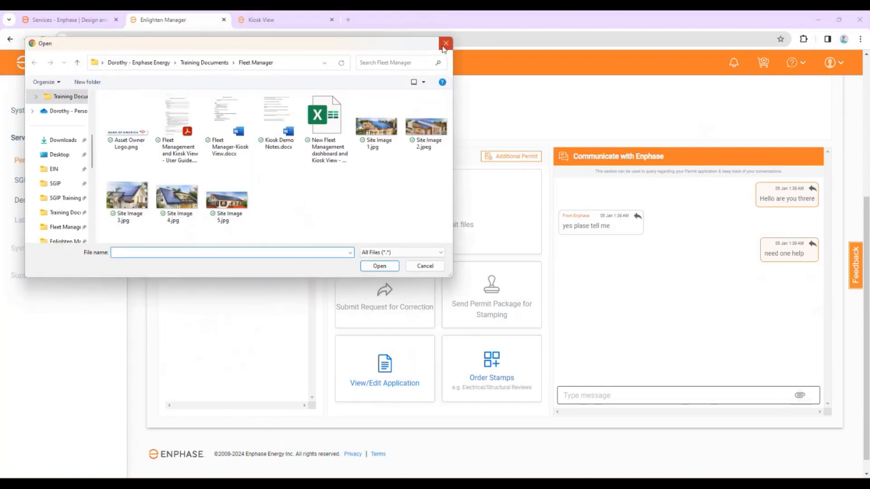
click(447, 45)
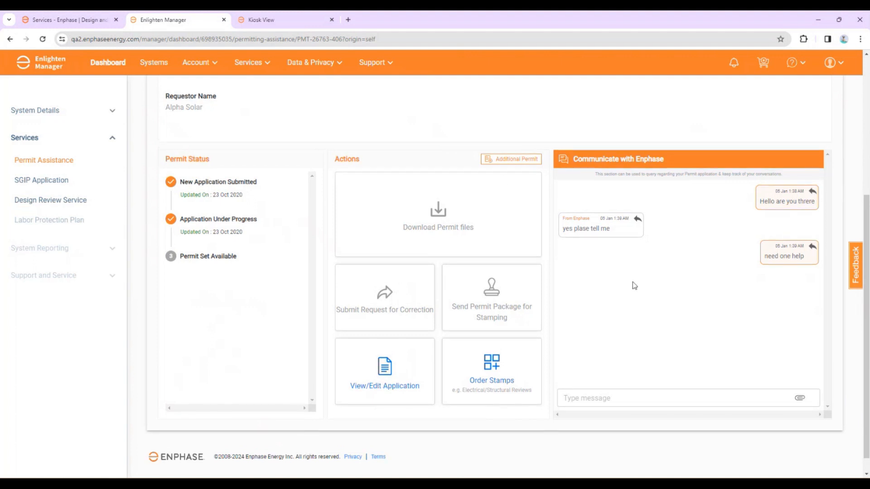
scroll(620, 271, up, 4)
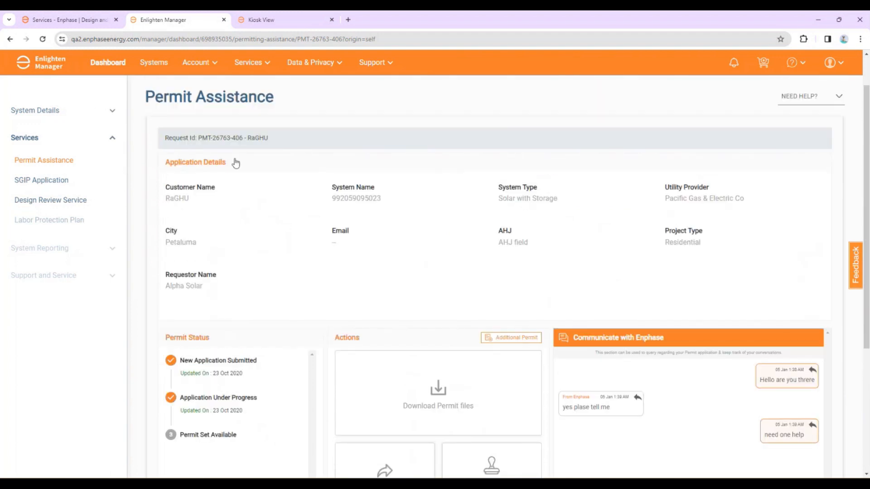